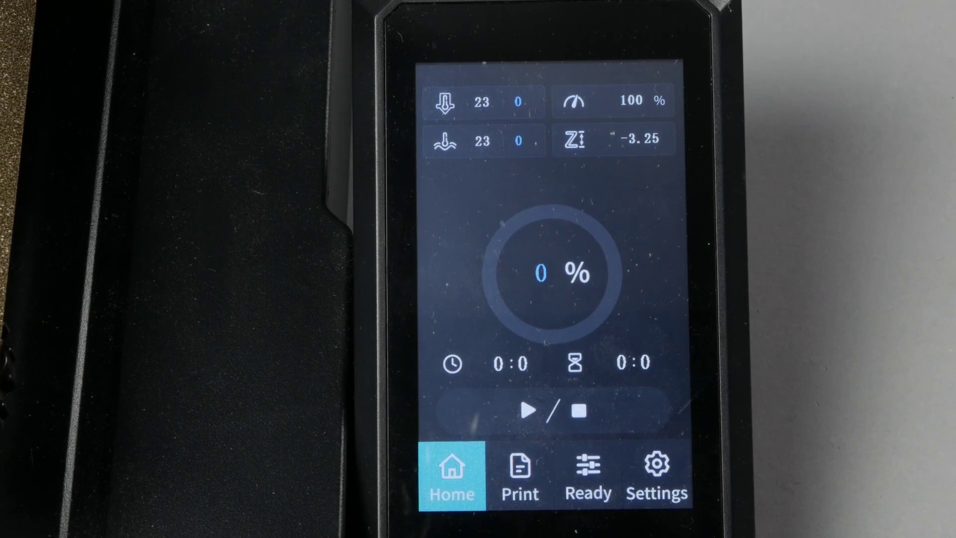
- Go to Settings > About on the touchscreen to see the Ender 3 S1 Pro model and firmware version
{"action": "left_click", "coordinate": [656, 470]}
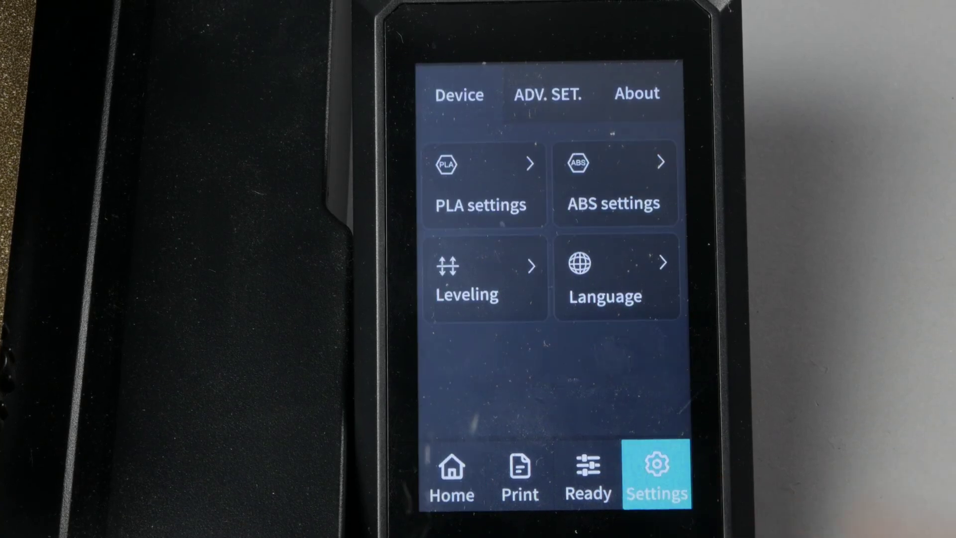
{"action": "left_click", "coordinate": [637, 93]}
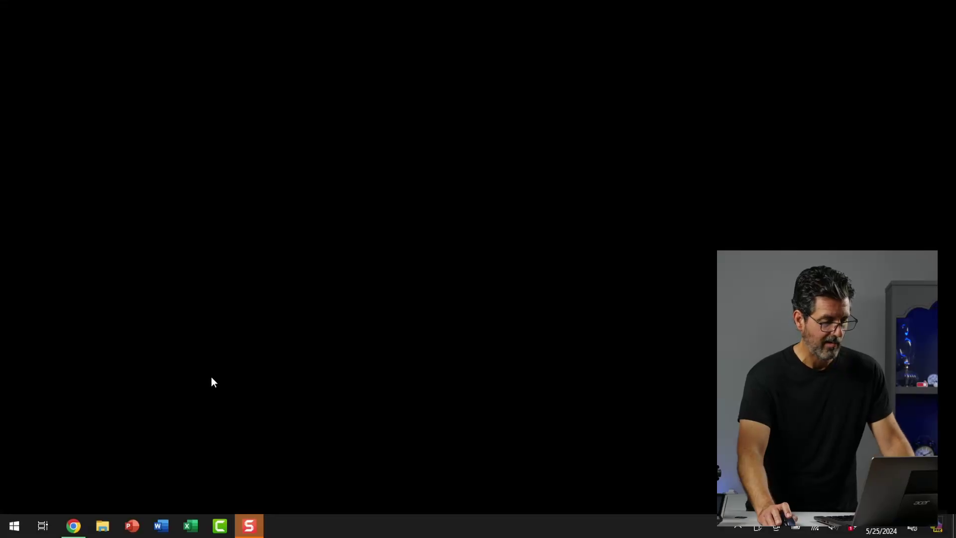
- Launch diskmgmt.msc, maximize Disk Management and select the 14.84 GB SDCARD (E:) partition on Disk 2
{"action": "key", "text": "super+r"}
{"action": "left_click_drag", "start_coordinate": [152, 420], "coordinate": [374, 235]}
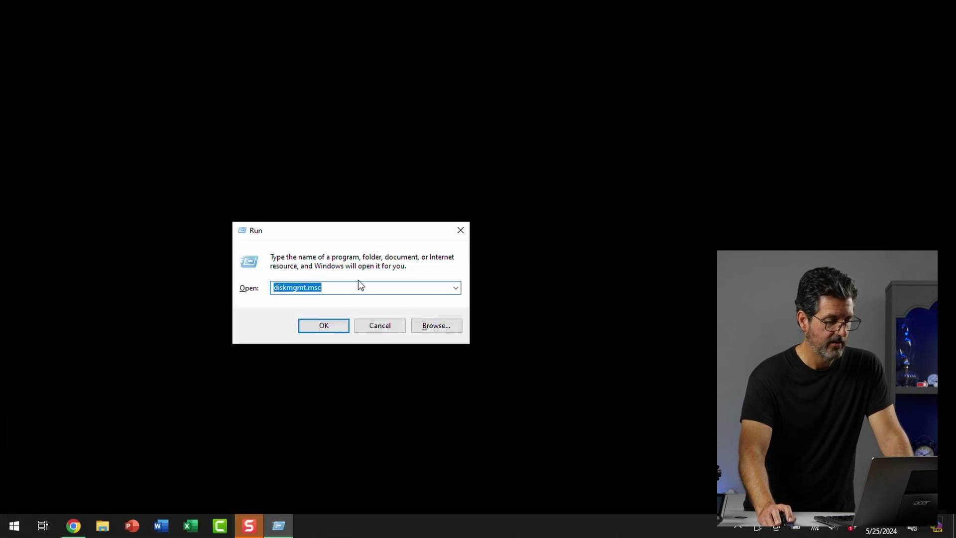
{"action": "left_click", "coordinate": [324, 289]}
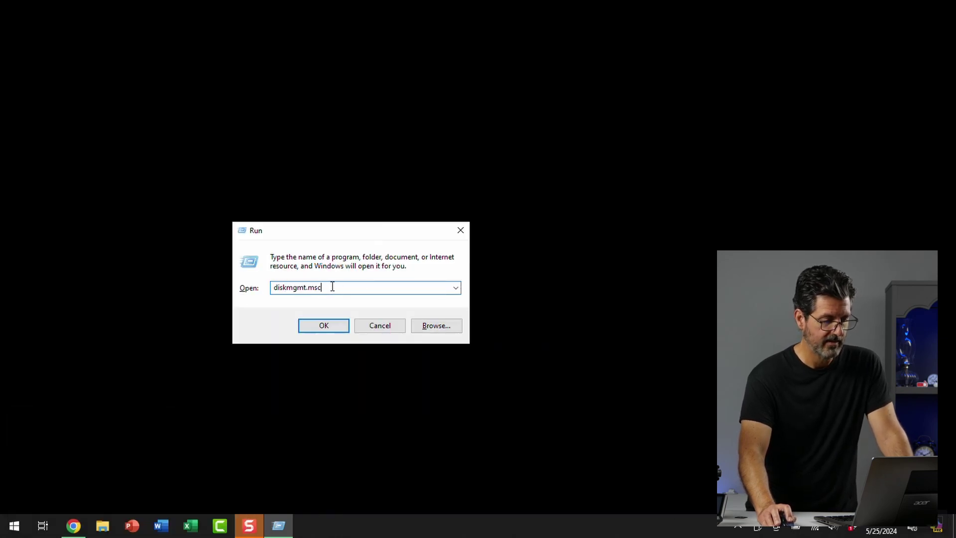
{"action": "left_click", "coordinate": [325, 325]}
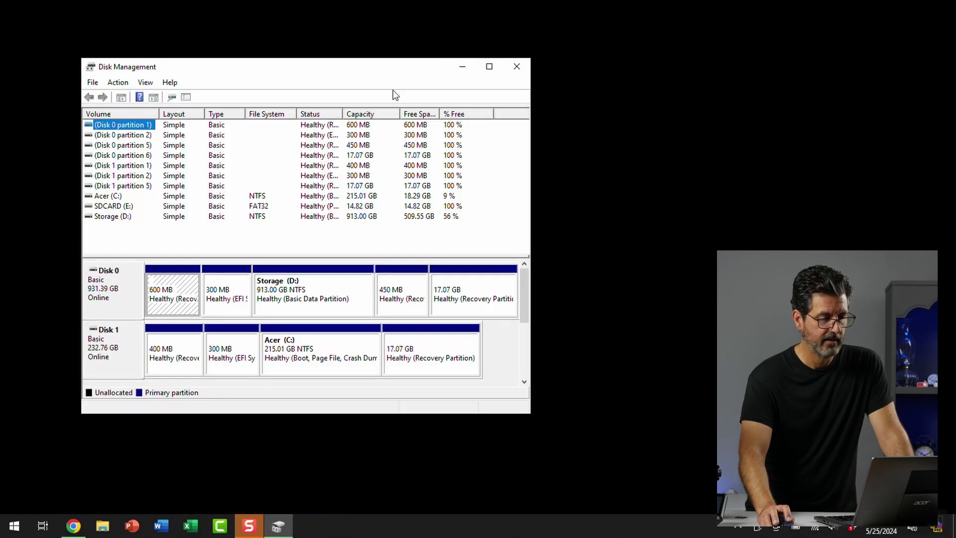
{"action": "left_click", "coordinate": [489, 66]}
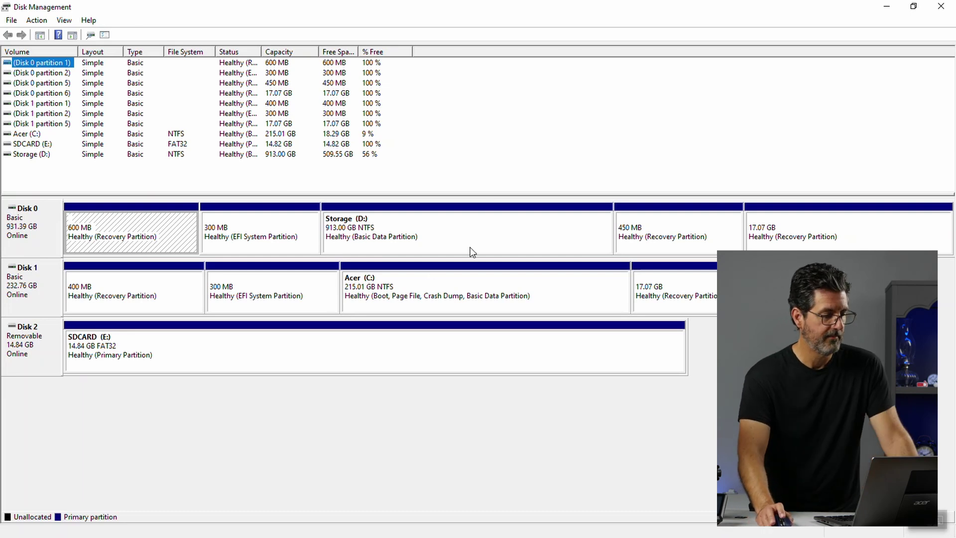
{"action": "left_click", "coordinate": [129, 359]}
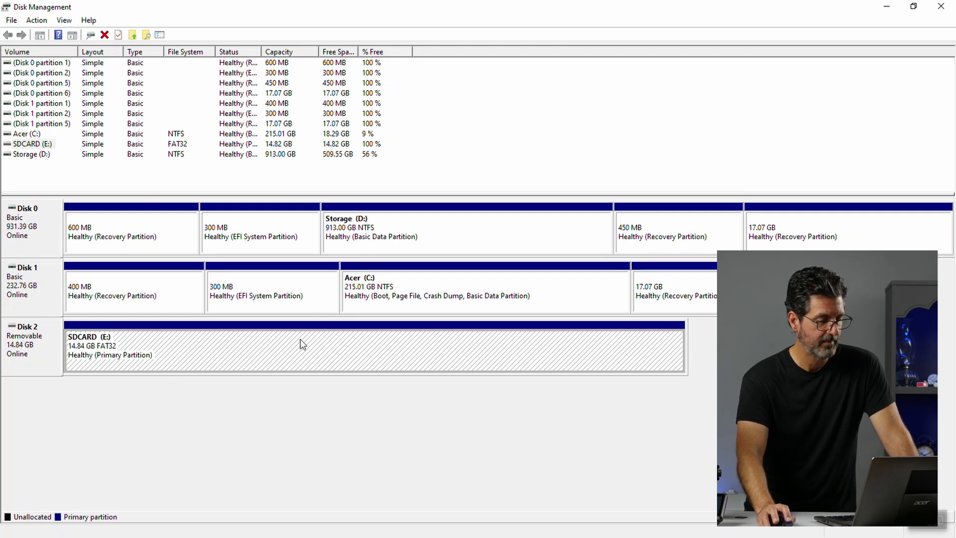
{"action": "right_click", "coordinate": [178, 351]}
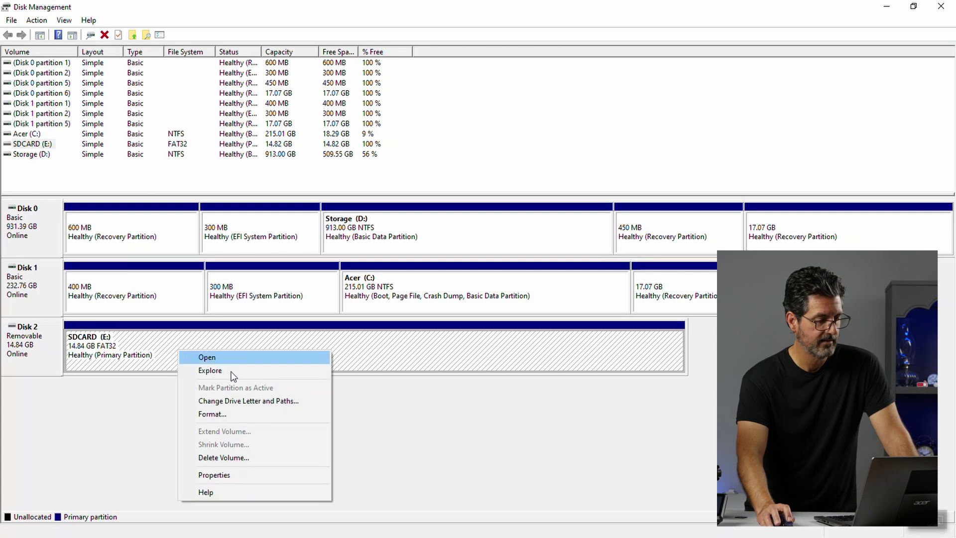
- Choose Delete Volume on SDCARD (E:) and confirm with Yes
{"action": "left_click", "coordinate": [229, 459]}
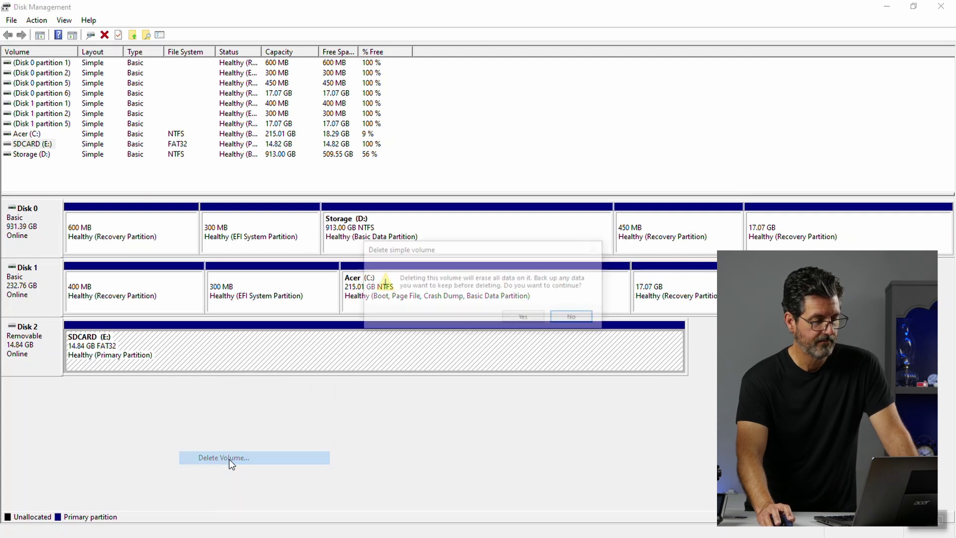
{"action": "left_click", "coordinate": [533, 320]}
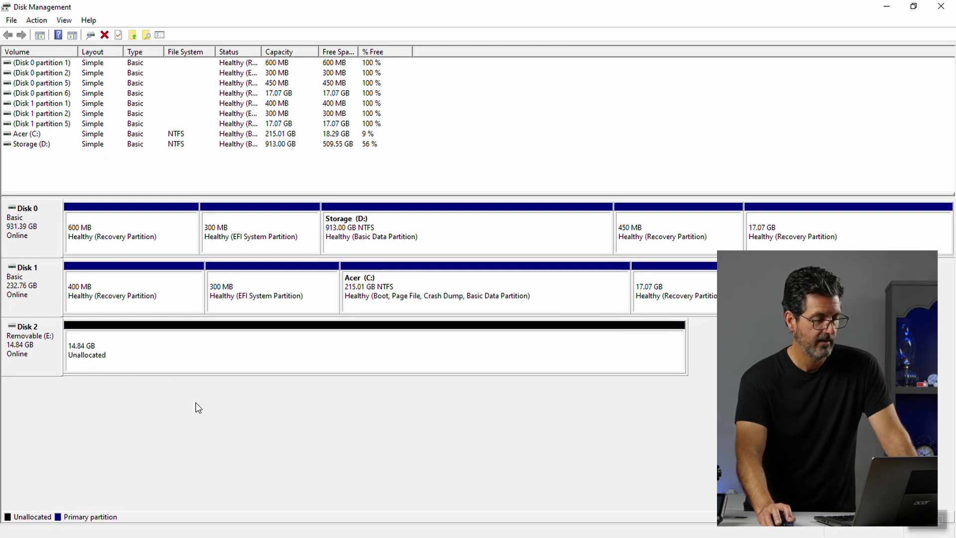
- Create a new simple volume on Disk 2's unallocated space: 8000 MB, drive letter F, FAT32
{"action": "right_click", "coordinate": [278, 360]}
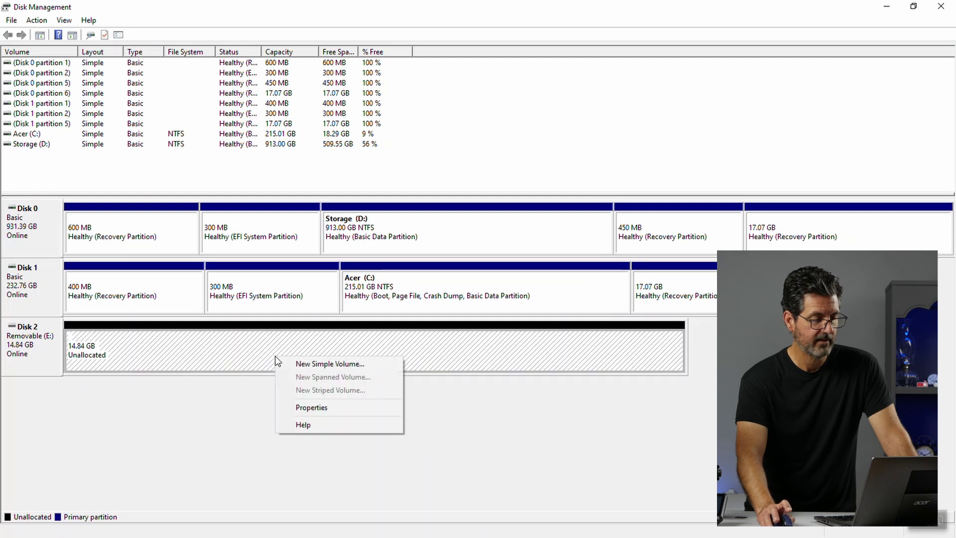
{"action": "left_click", "coordinate": [343, 364]}
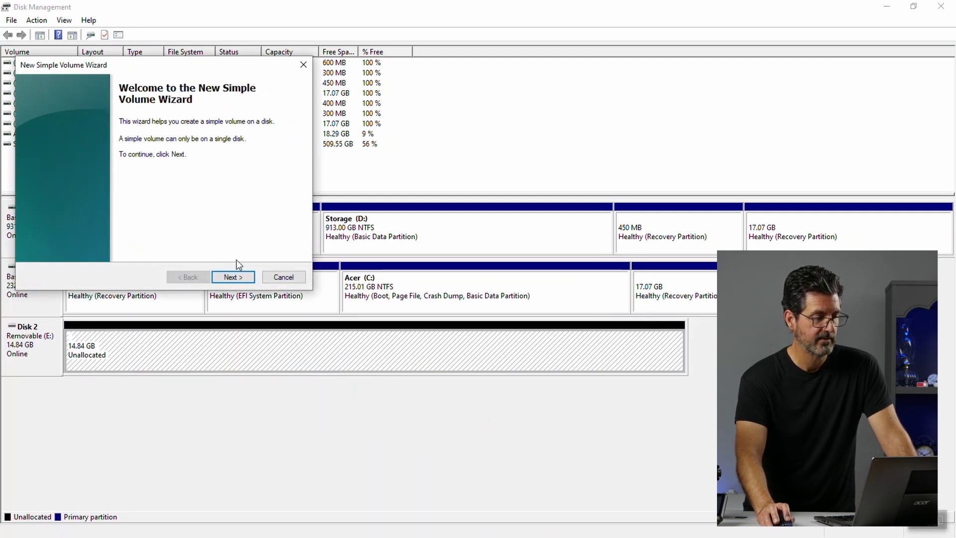
{"action": "left_click", "coordinate": [236, 282]}
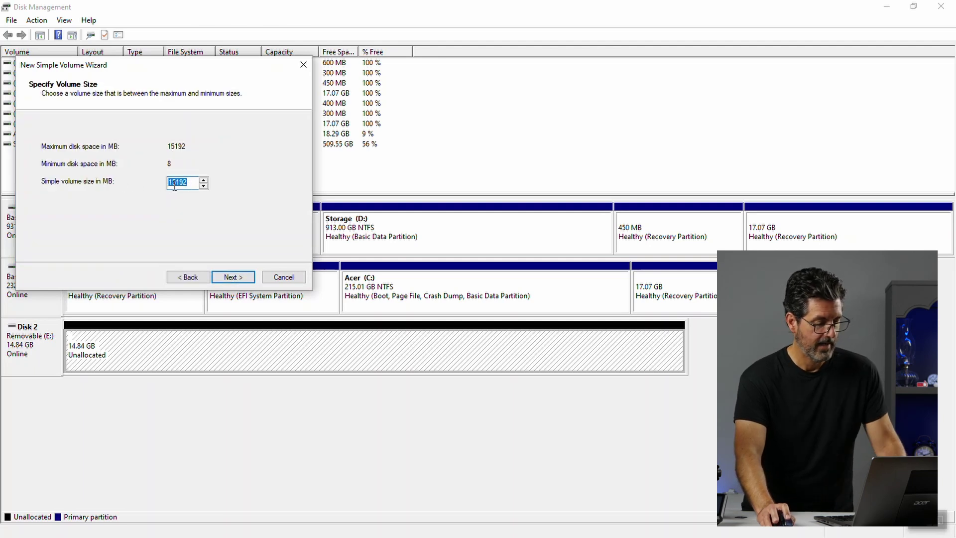
{"action": "type", "text": "8000"}
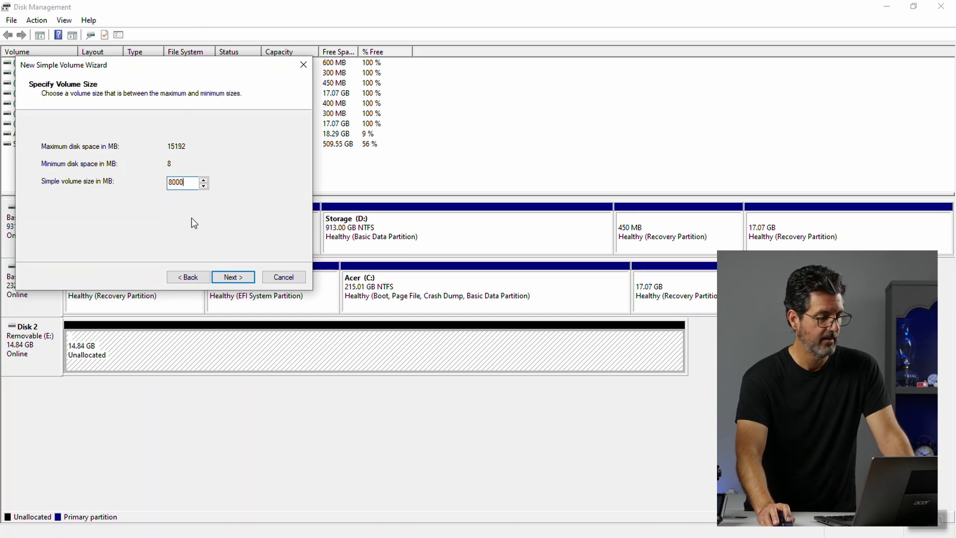
{"action": "left_click", "coordinate": [233, 277]}
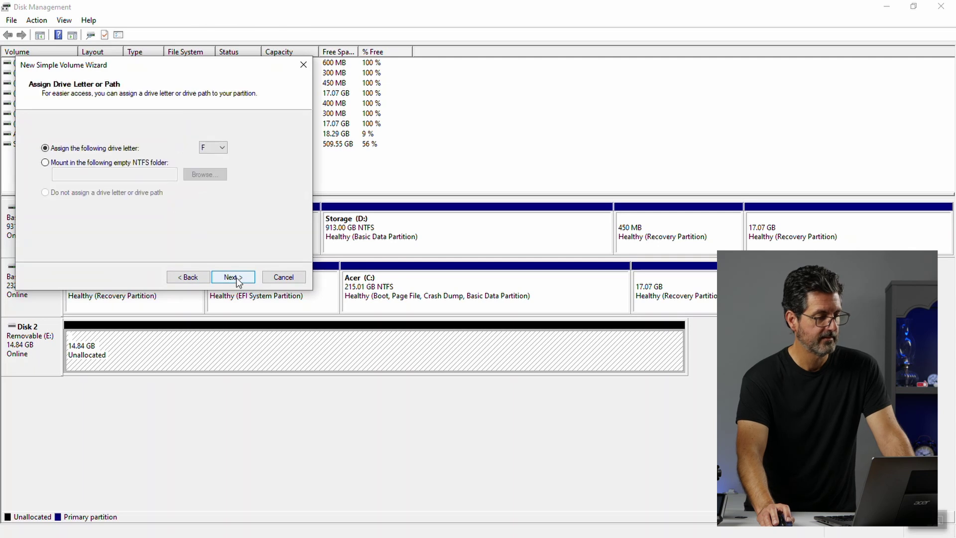
{"action": "left_click", "coordinate": [232, 277]}
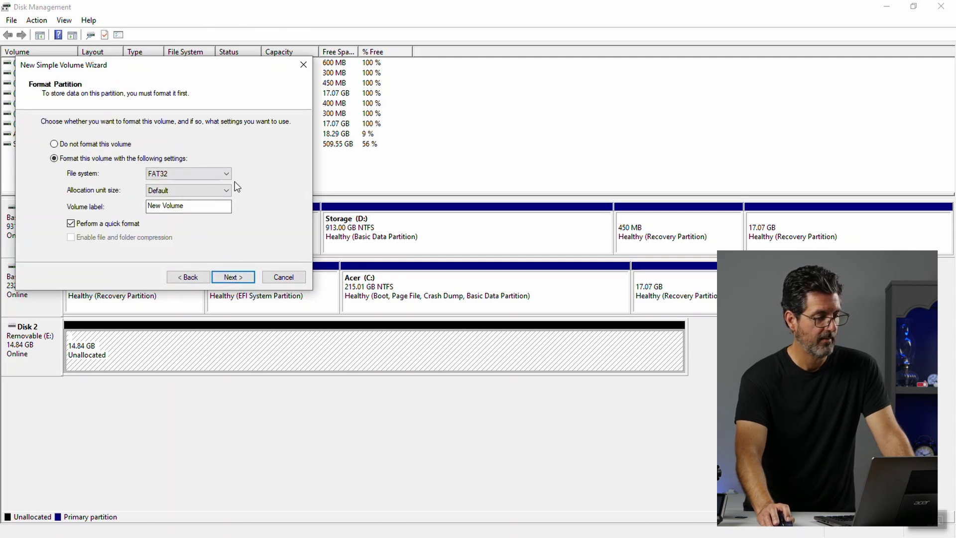
{"action": "left_click", "coordinate": [233, 278]}
{"action": "left_click", "coordinate": [233, 278]}
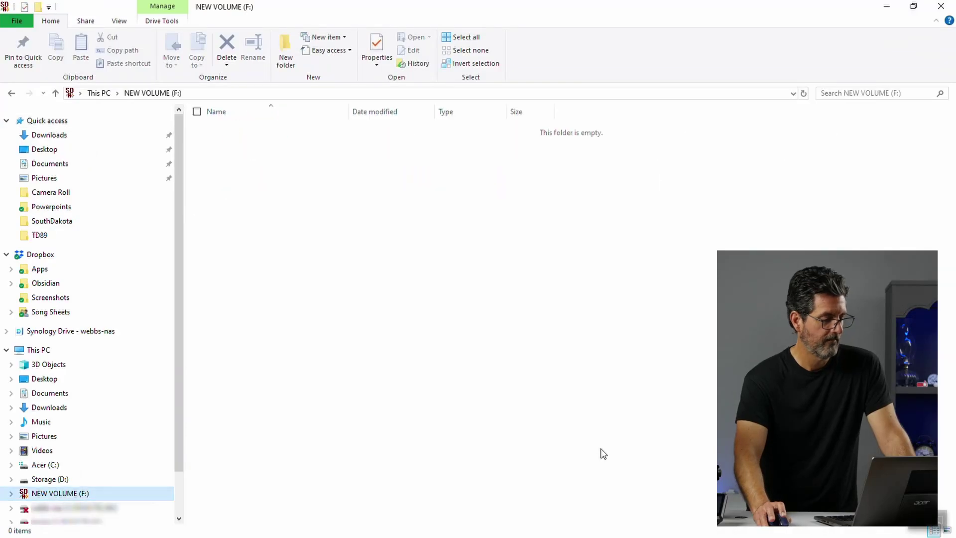
- Format NEW VOLUME (F:) with FAT32, 4096-byte allocation units and Quick Format, confirming the erase warning
{"action": "right_click", "coordinate": [56, 492]}
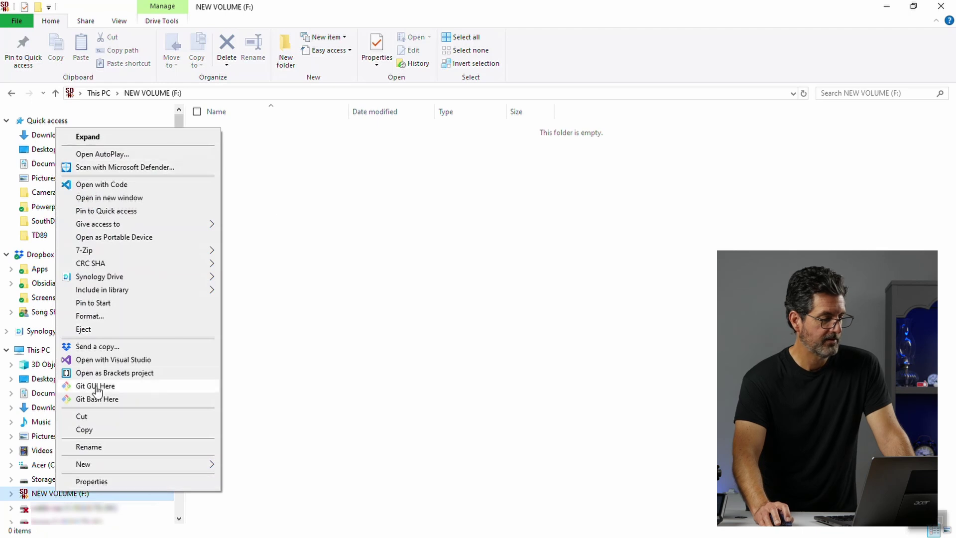
{"action": "left_click", "coordinate": [94, 317]}
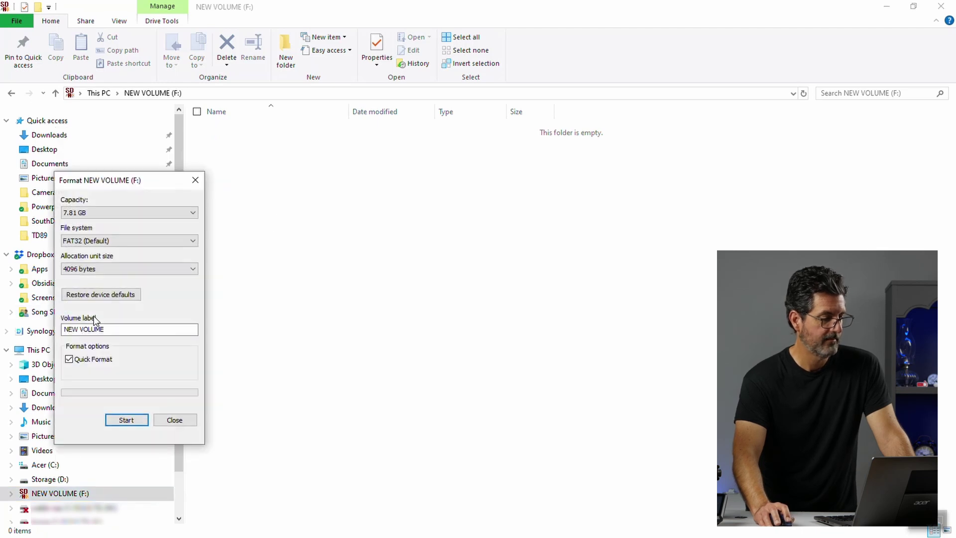
{"action": "left_click_drag", "start_coordinate": [108, 183], "coordinate": [277, 178]}
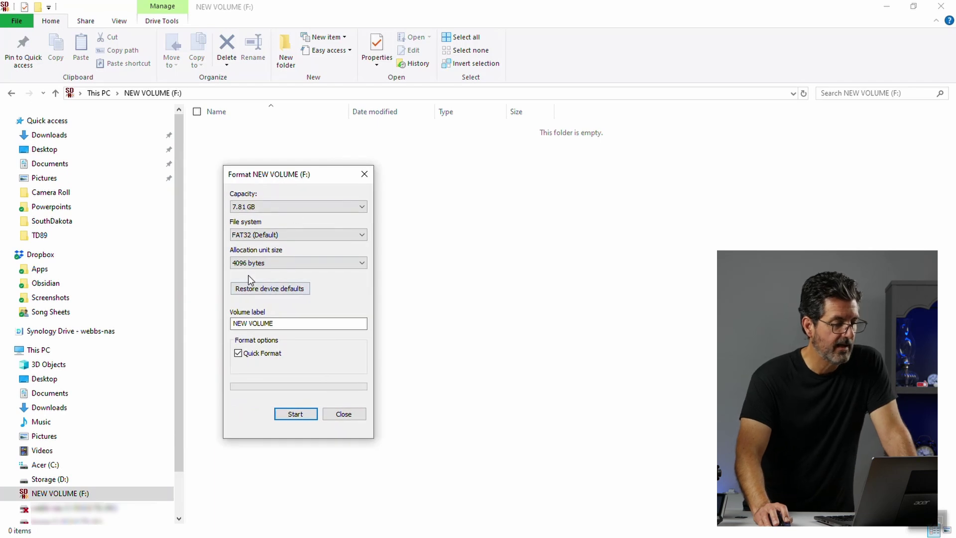
{"action": "left_click", "coordinate": [261, 238]}
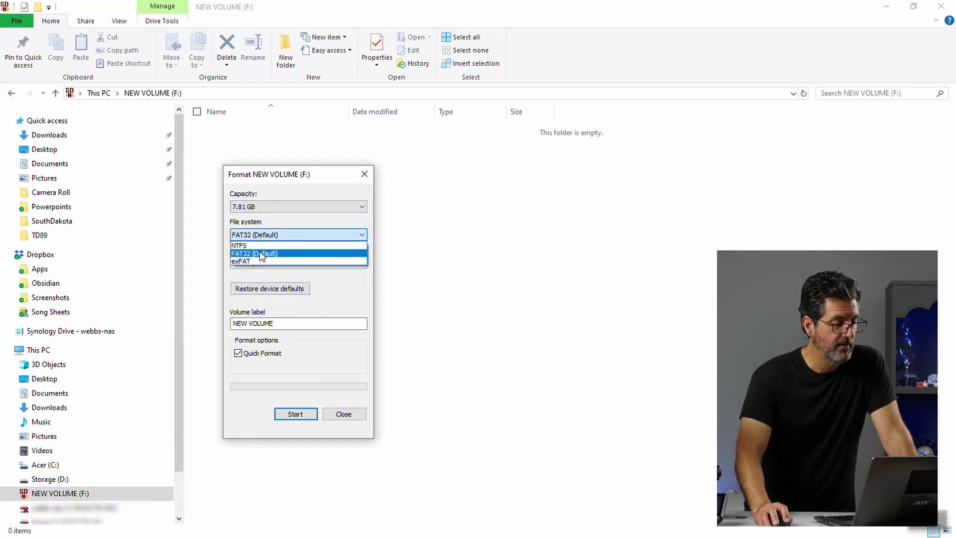
{"action": "left_click", "coordinate": [259, 252]}
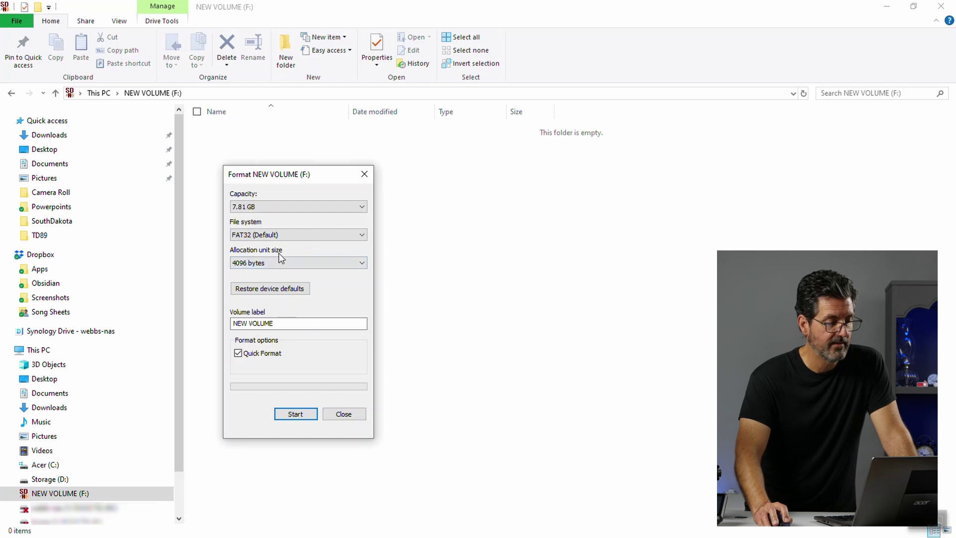
{"action": "left_click", "coordinate": [279, 259]}
{"action": "left_click", "coordinate": [287, 277]}
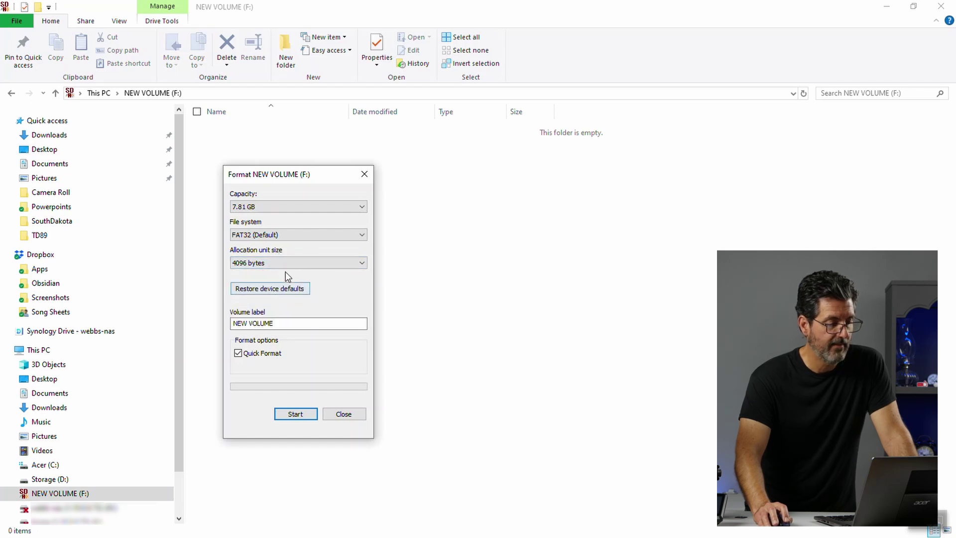
{"action": "left_click", "coordinate": [265, 263]}
{"action": "left_click", "coordinate": [252, 280]}
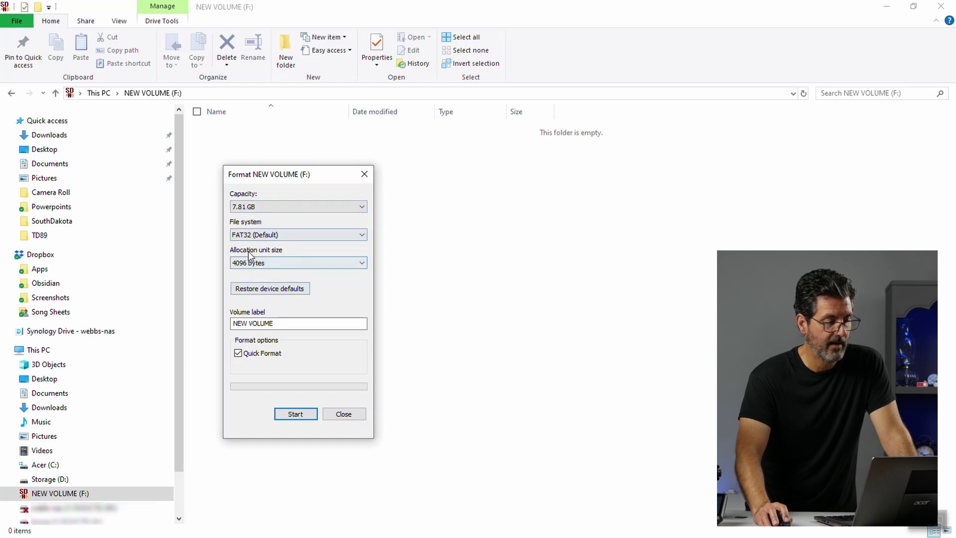
{"action": "left_click", "coordinate": [286, 323]}
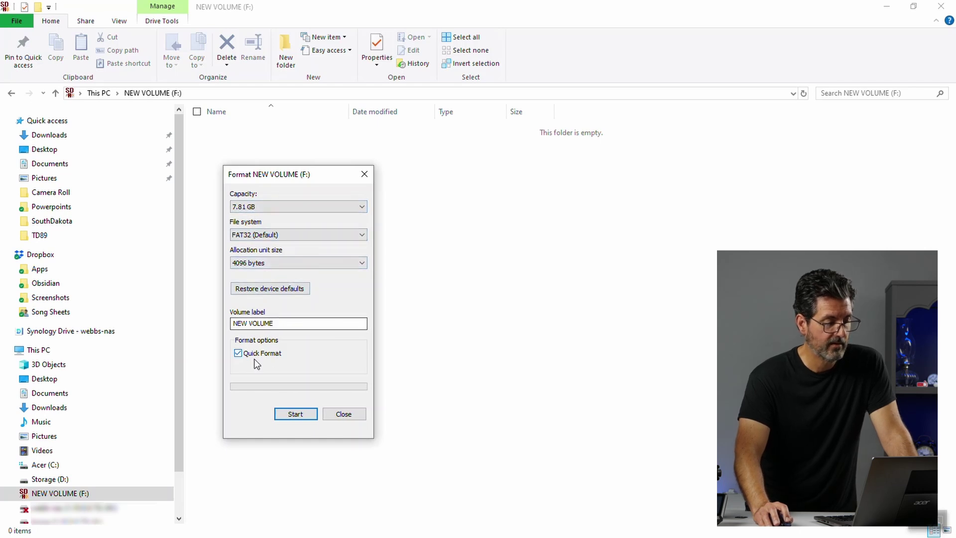
{"action": "left_click", "coordinate": [290, 414]}
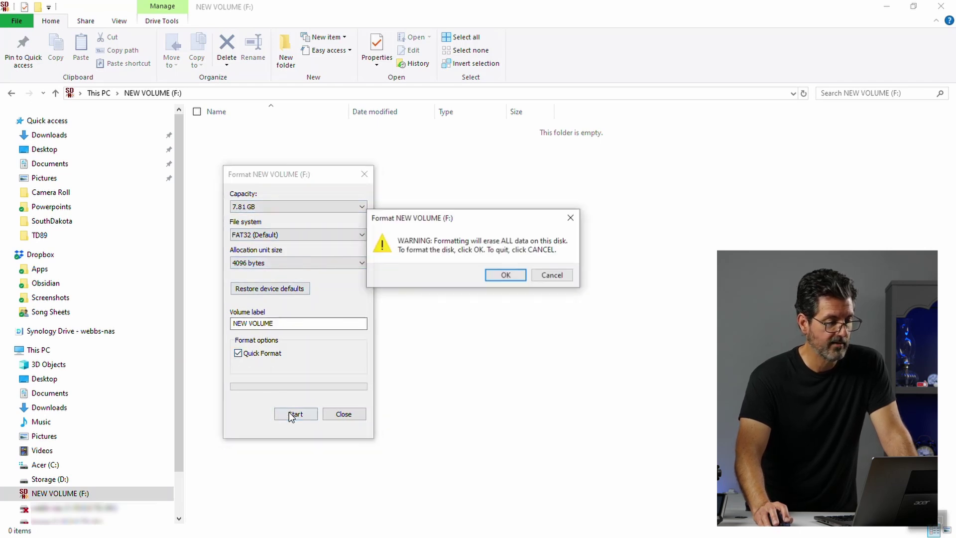
{"action": "left_click", "coordinate": [504, 276]}
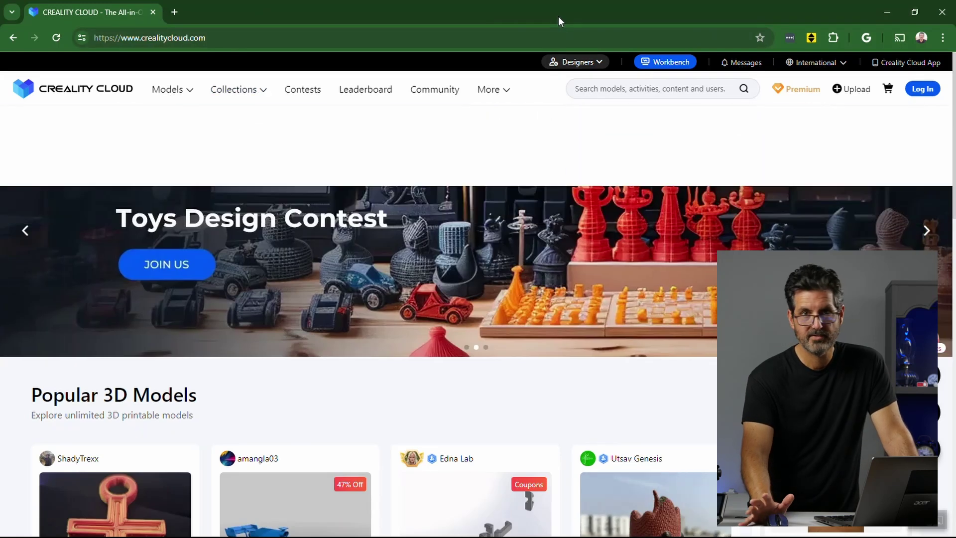
- Open Creality Cloud's firmware downloads page and show the Ender Series firmware
{"action": "mouse_move", "coordinate": [503, 94]}
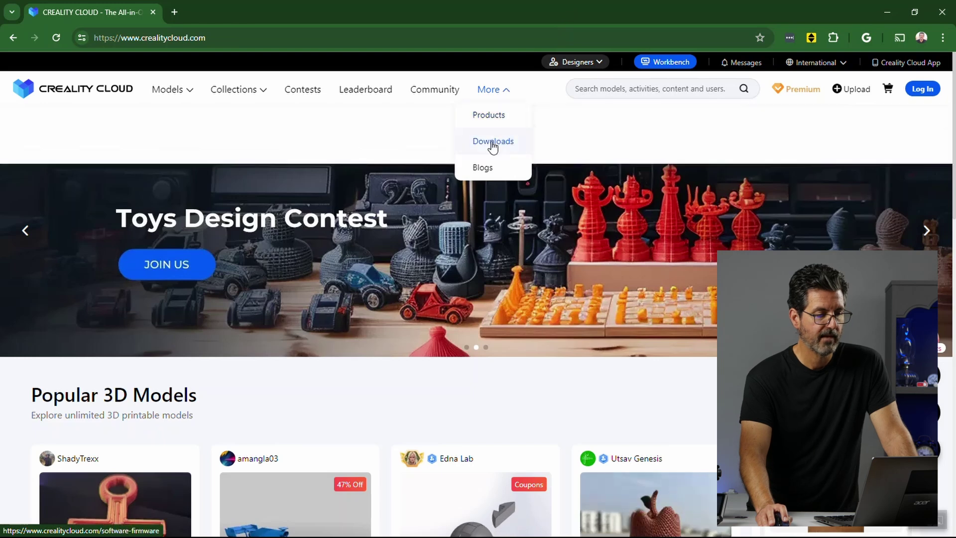
{"action": "left_click", "coordinate": [491, 148]}
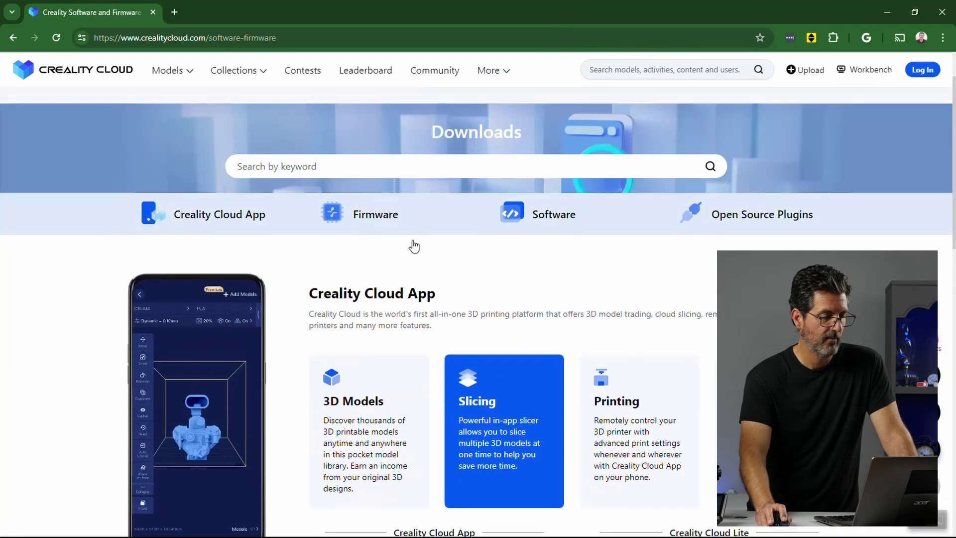
{"action": "left_click", "coordinate": [370, 222]}
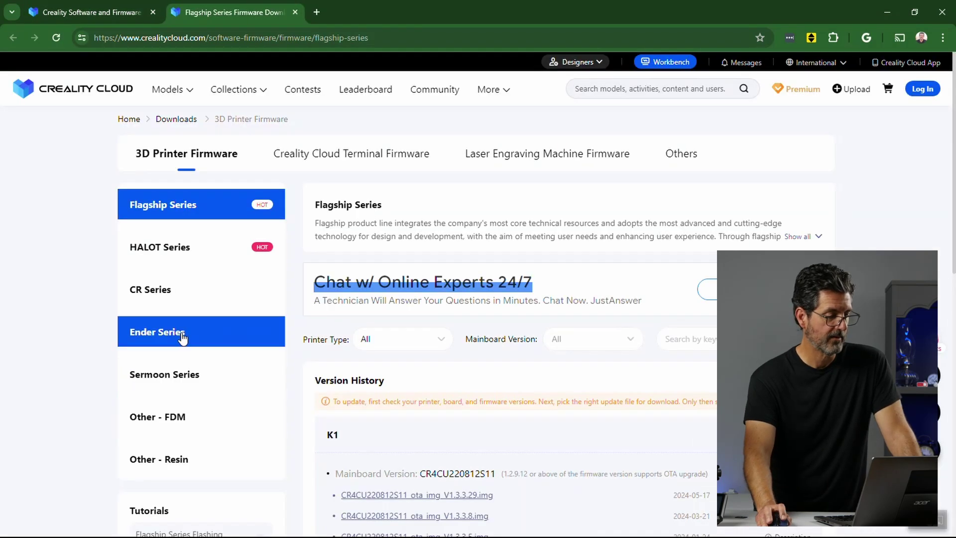
{"action": "left_click", "coordinate": [157, 331]}
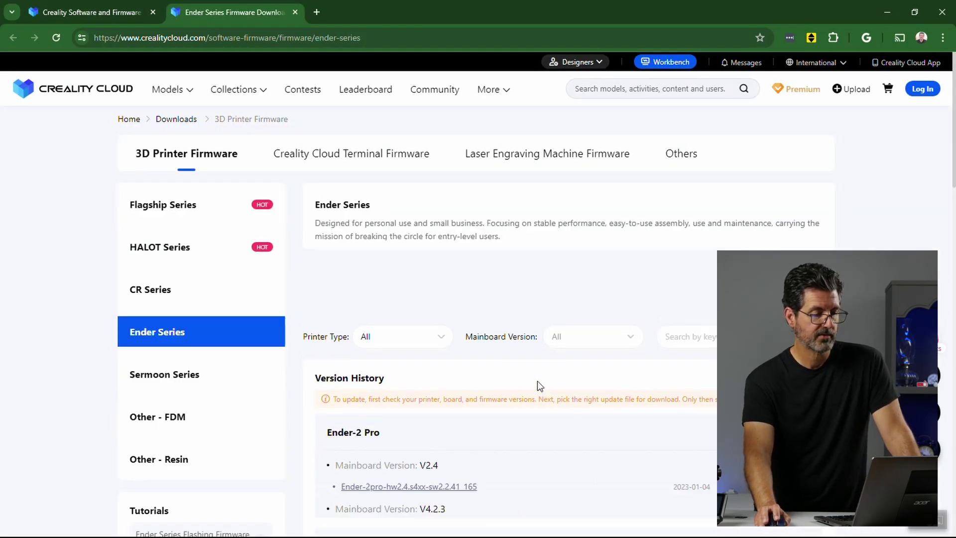
- Download the 2023-08-10 Ender-3 S1 Pro 28F4 F401 firmware .rar and check the download list
{"action": "scroll", "coordinate": [532, 391], "scroll_direction": "down", "scroll_amount": 6}
{"action": "scroll", "coordinate": [531, 390], "scroll_direction": "down", "scroll_amount": 5}
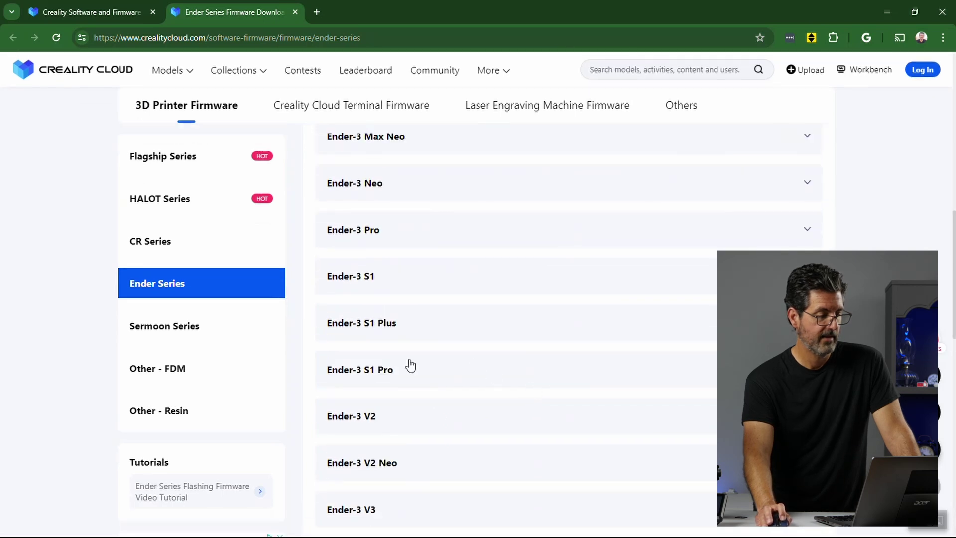
{"action": "left_click", "coordinate": [398, 384]}
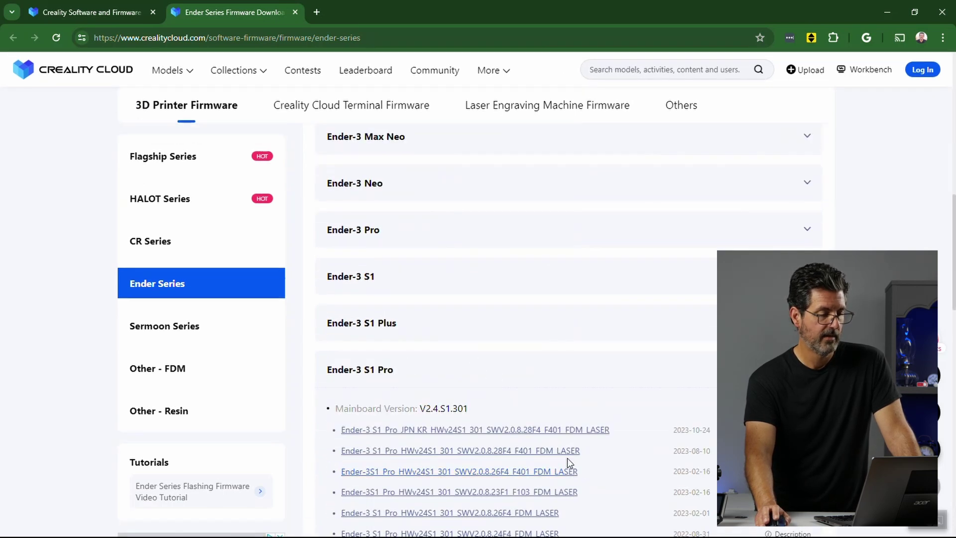
{"action": "scroll", "coordinate": [559, 368], "scroll_direction": "down", "scroll_amount": 3}
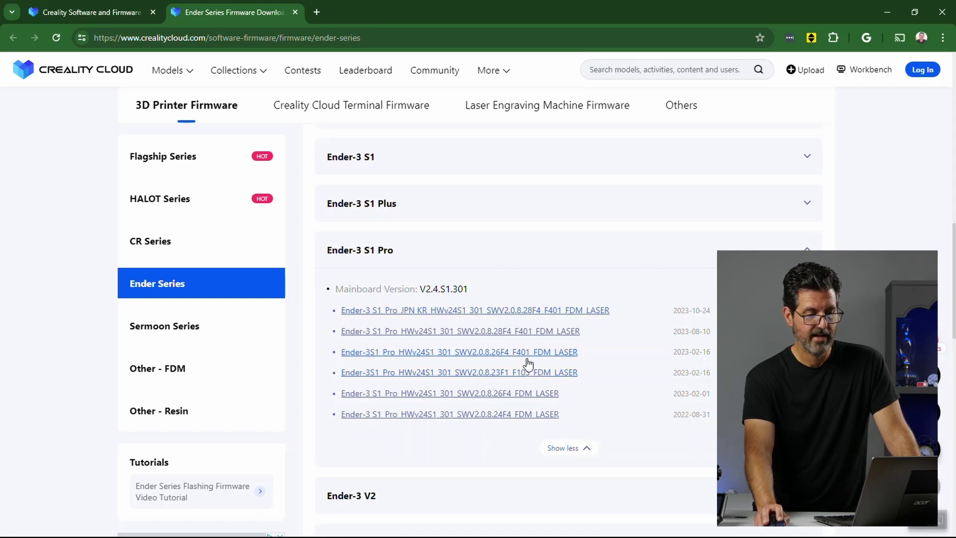
{"action": "mouse_move", "coordinate": [529, 364]}
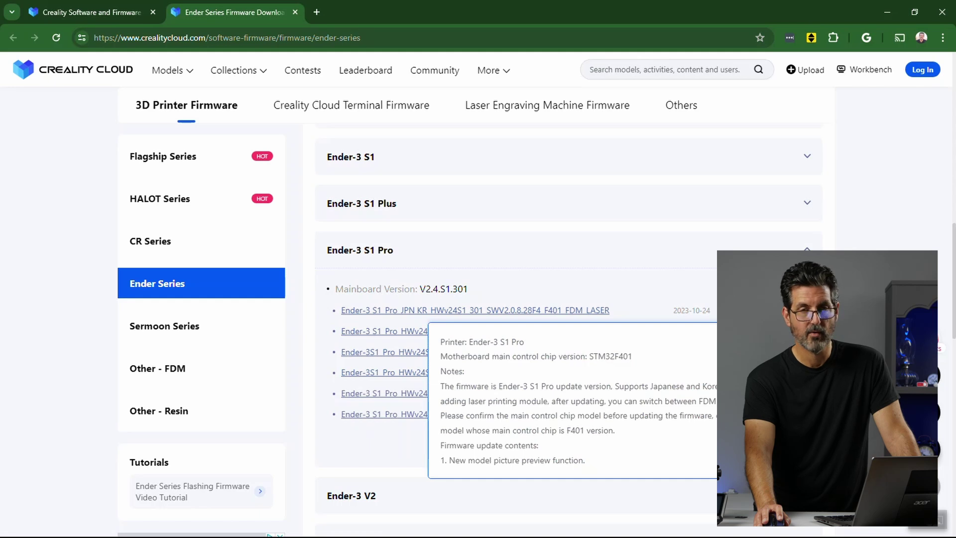
{"action": "mouse_move", "coordinate": [458, 352]}
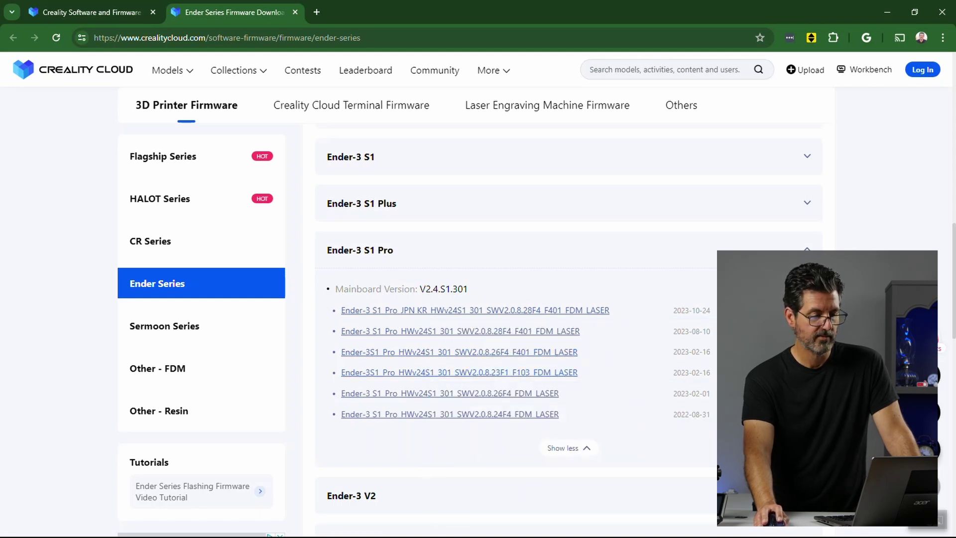
{"action": "mouse_move", "coordinate": [603, 379]}
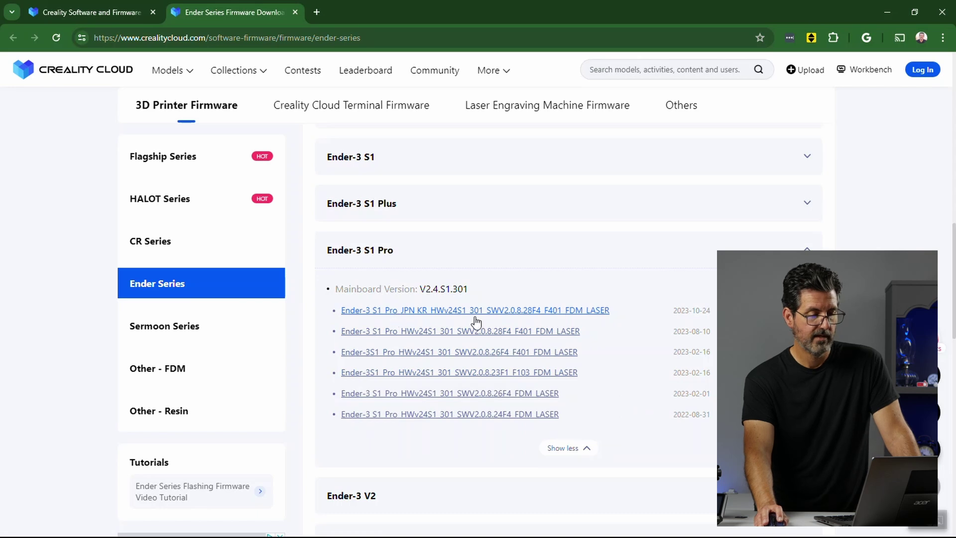
{"action": "mouse_move", "coordinate": [476, 319]}
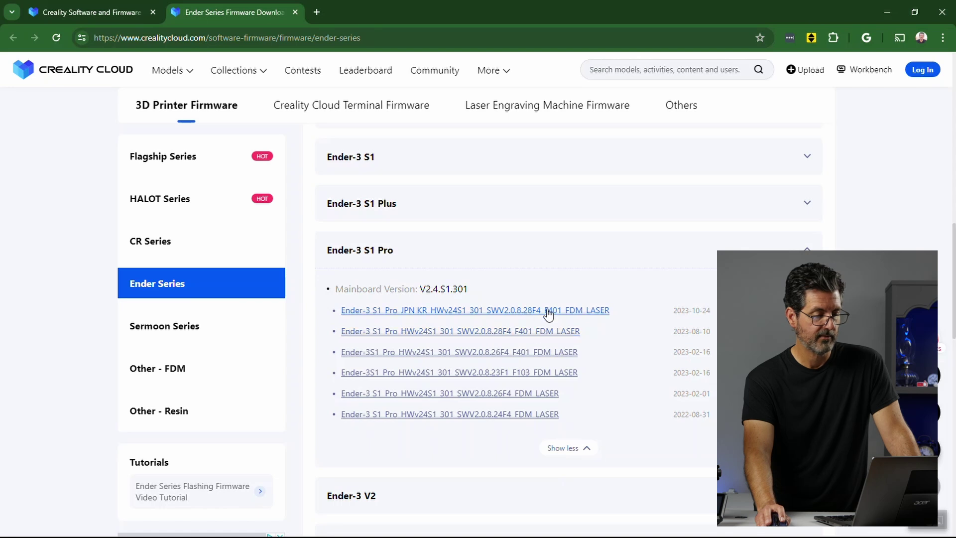
{"action": "left_click", "coordinate": [436, 333]}
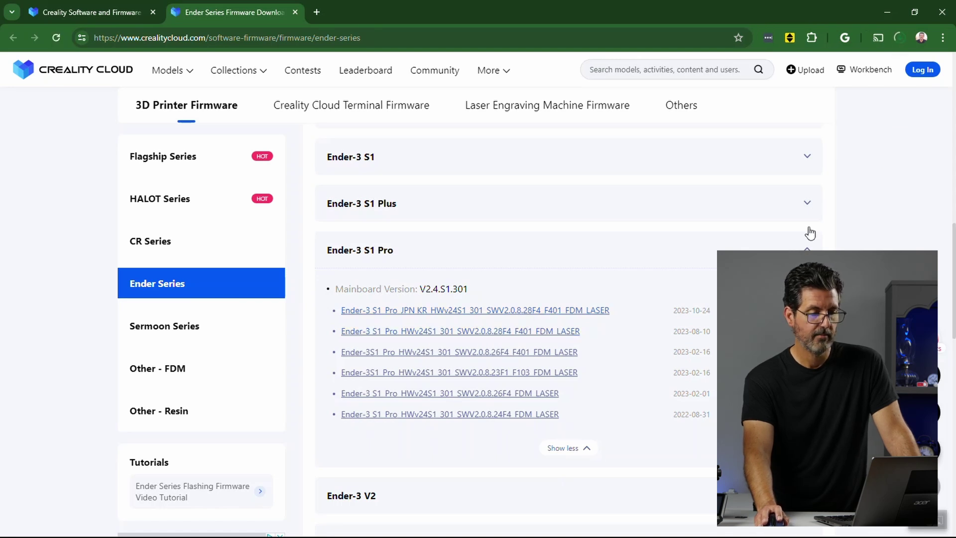
{"action": "left_click", "coordinate": [900, 39]}
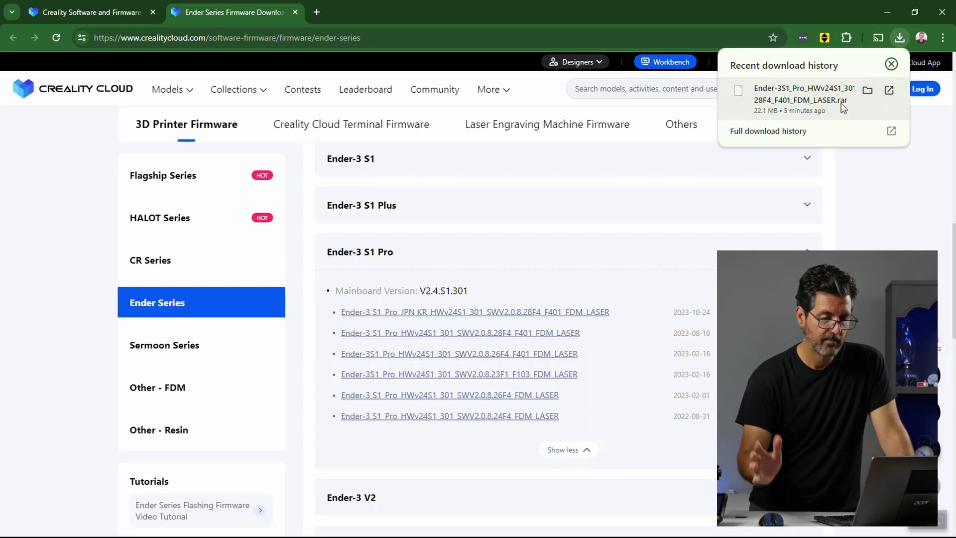
- Open the downloaded .rar in WinRAR and drag the Ender-3S1_Pro folder onto the desktop
{"action": "left_click", "coordinate": [813, 101]}
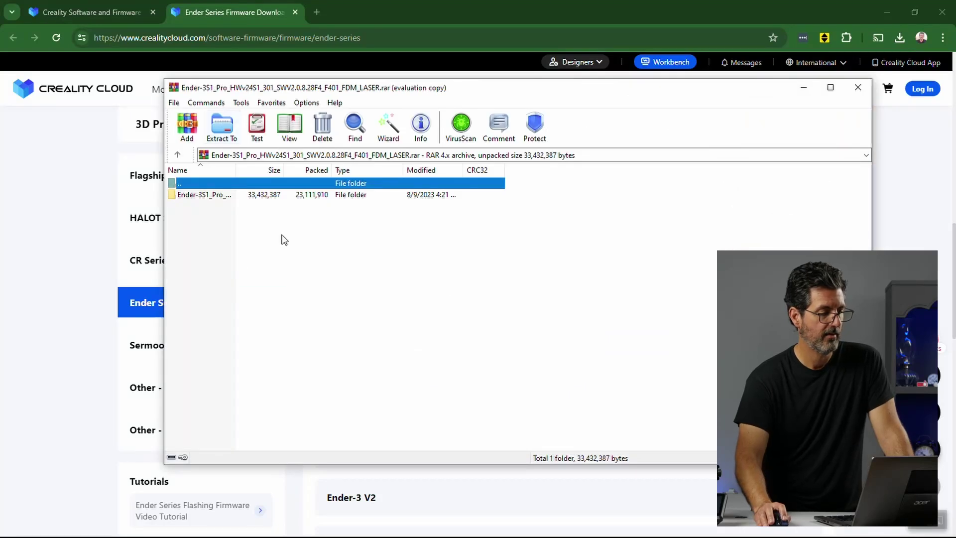
{"action": "left_click", "coordinate": [200, 198]}
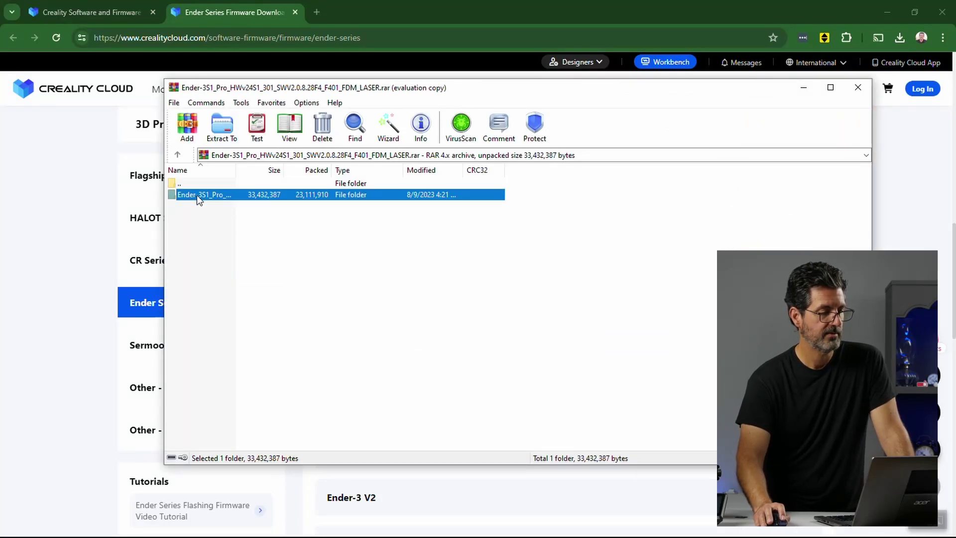
{"action": "left_click", "coordinate": [941, 12]}
{"action": "left_click", "coordinate": [941, 12]}
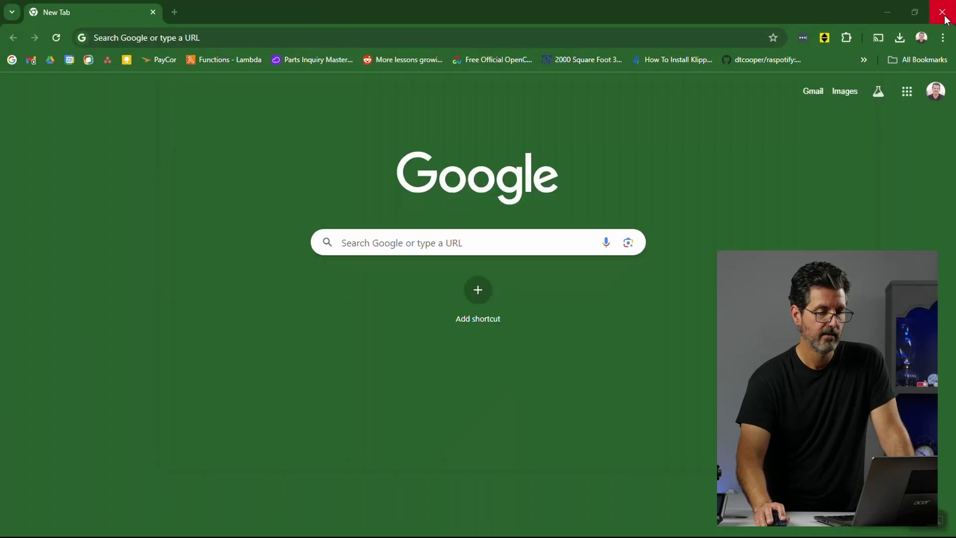
{"action": "left_click_drag", "start_coordinate": [350, 200], "coordinate": [111, 199]}
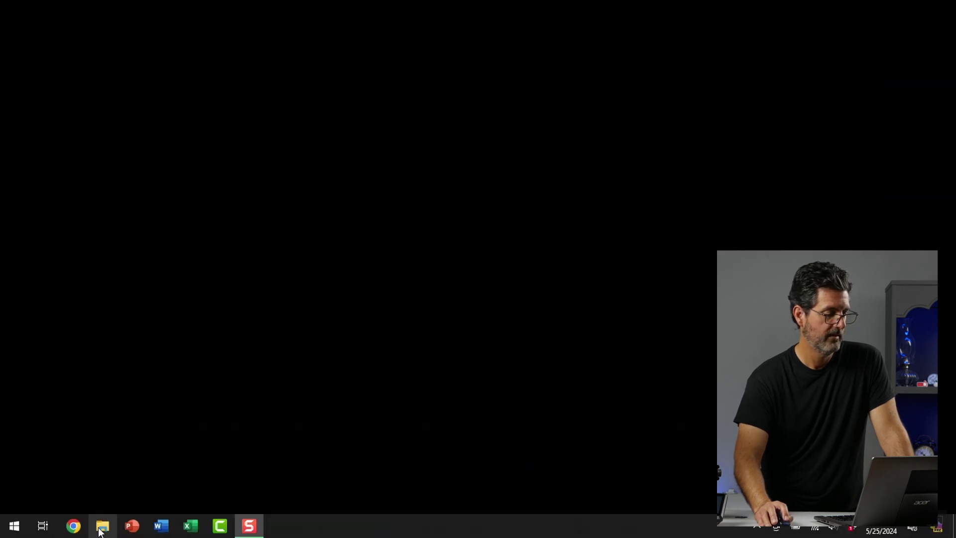
{"action": "left_click", "coordinate": [101, 528]}
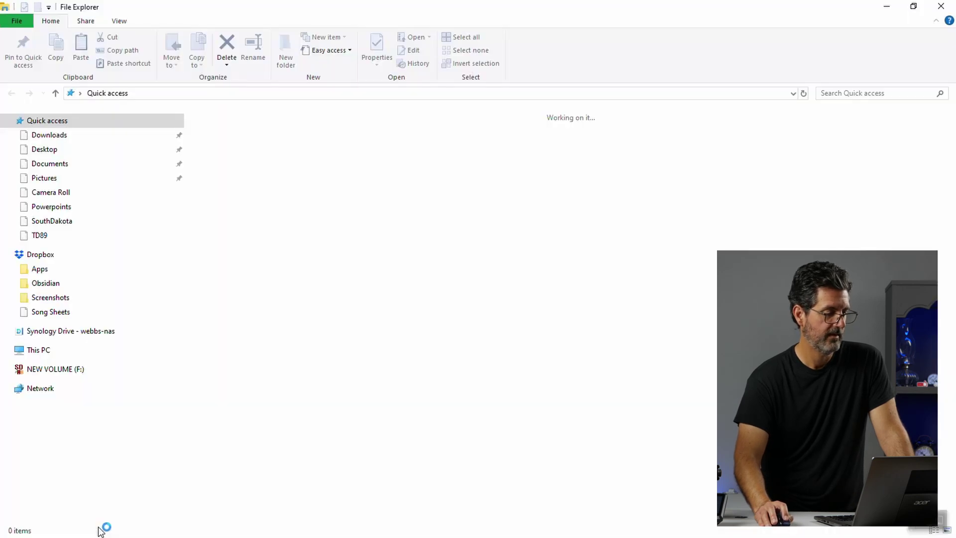
- Open the Ender-3S1_Pro folder on the Desktop and open its Readme .txt in Notepad
{"action": "left_click", "coordinate": [66, 144]}
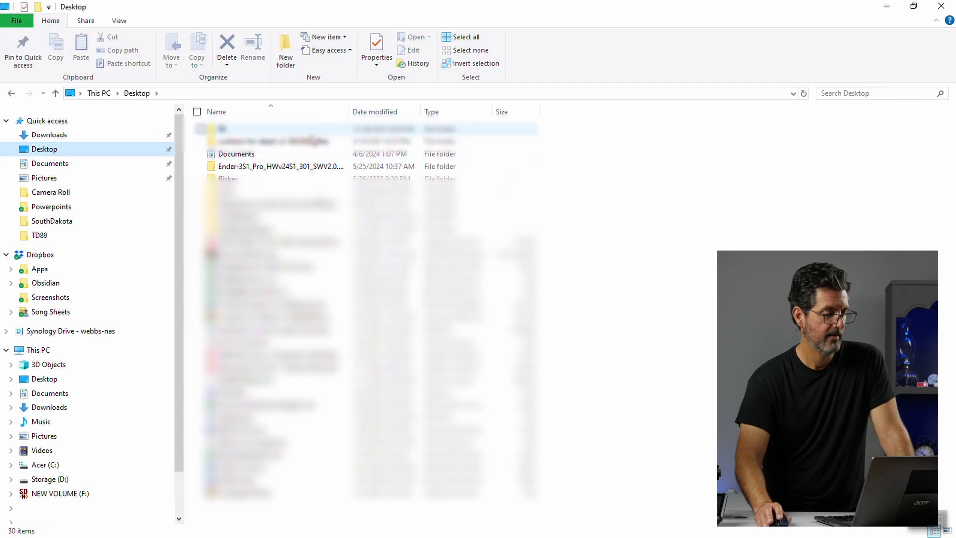
{"action": "left_click", "coordinate": [288, 167]}
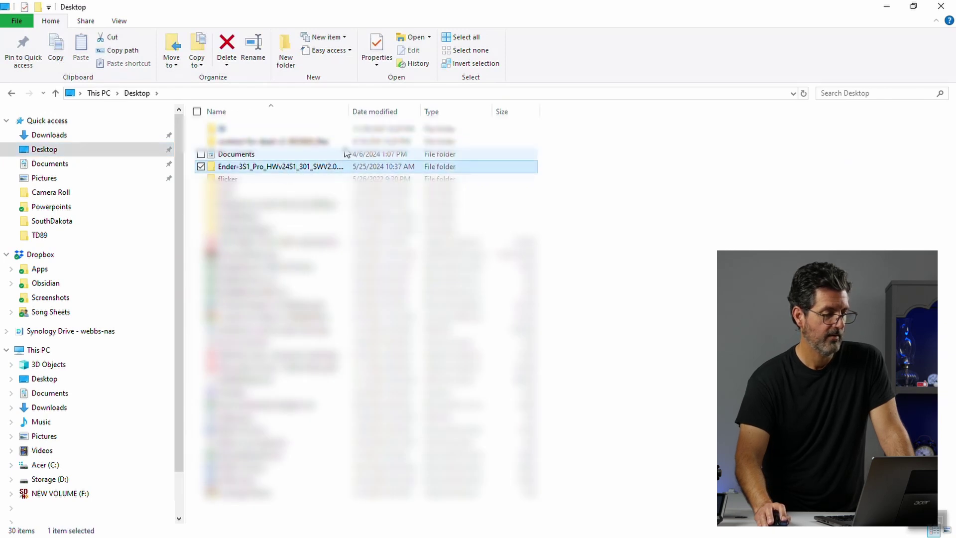
{"action": "left_click_drag", "start_coordinate": [350, 112], "coordinate": [444, 111]}
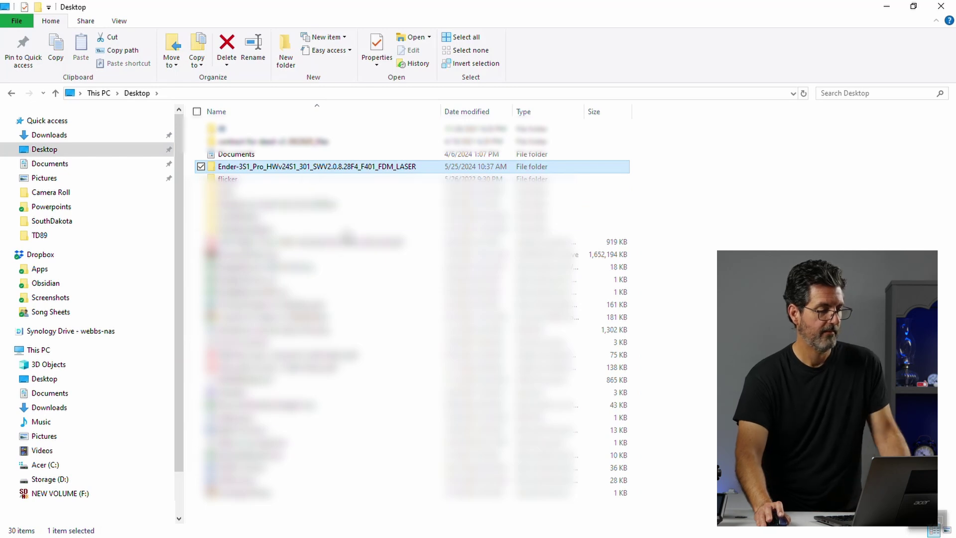
{"action": "double_click", "coordinate": [310, 168]}
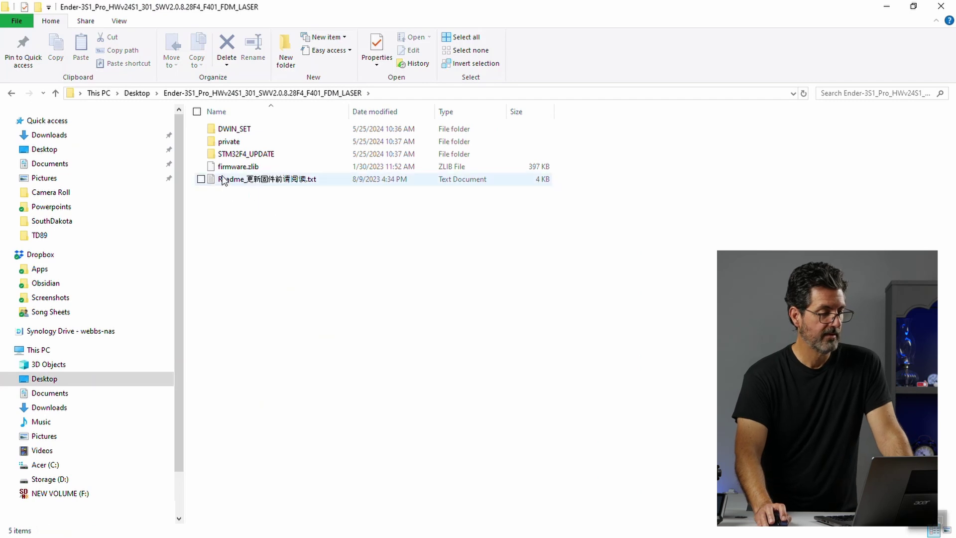
{"action": "double_click", "coordinate": [271, 181]}
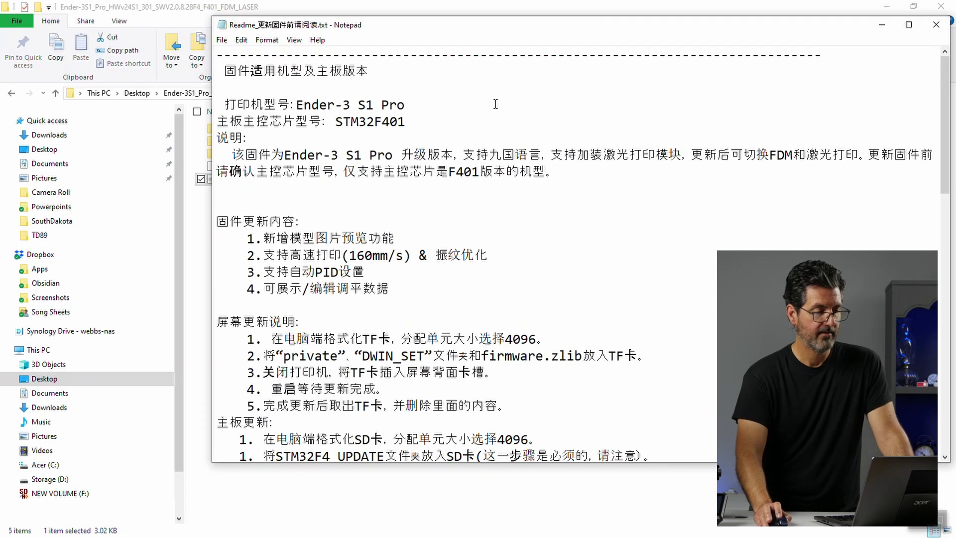
- Scroll through the readme's notes, highlighting the F401 chip requirement
{"action": "scroll", "coordinate": [537, 193], "scroll_direction": "down", "scroll_amount": 5}
{"action": "scroll", "coordinate": [366, 128], "scroll_direction": "up", "scroll_amount": 4}
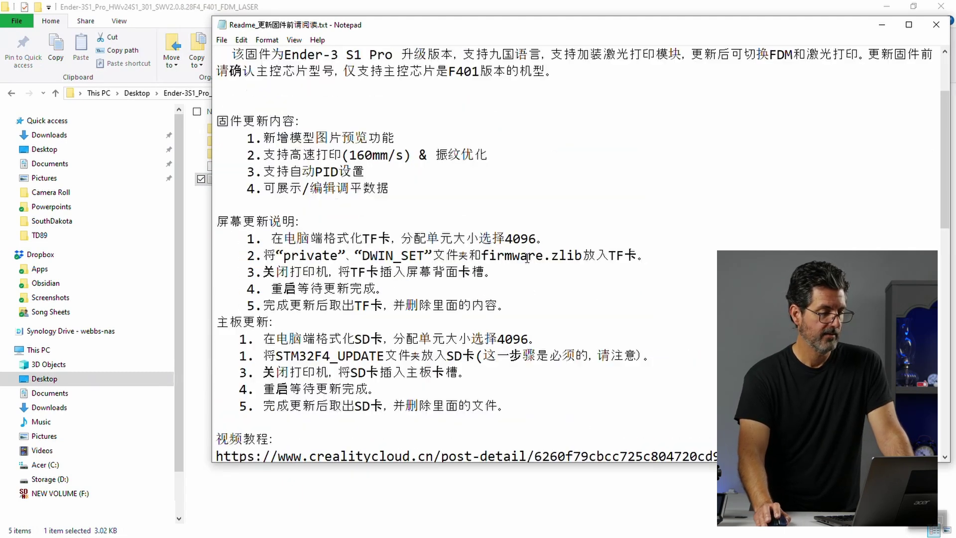
{"action": "scroll", "coordinate": [371, 356], "scroll_direction": "down", "scroll_amount": 5}
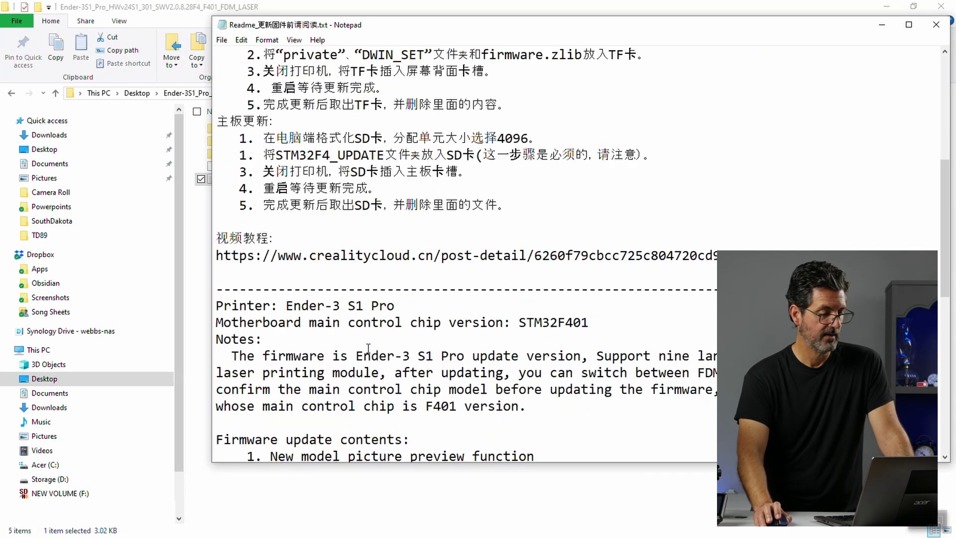
{"action": "scroll", "coordinate": [369, 344], "scroll_direction": "down", "scroll_amount": 1}
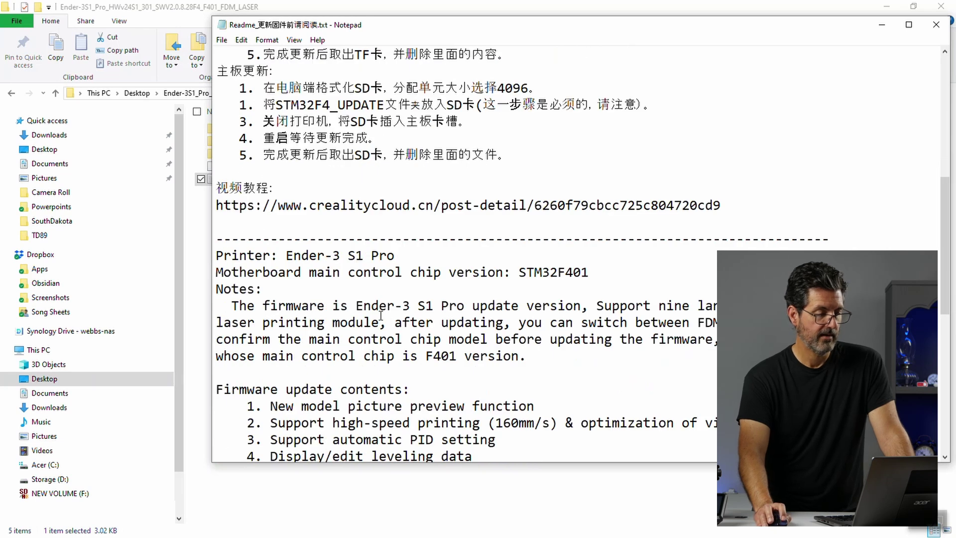
{"action": "left_click_drag", "start_coordinate": [356, 300], "coordinate": [535, 304]}
{"action": "left_click", "coordinate": [536, 305]}
{"action": "scroll", "coordinate": [539, 306], "scroll_direction": "down", "scroll_amount": 3}
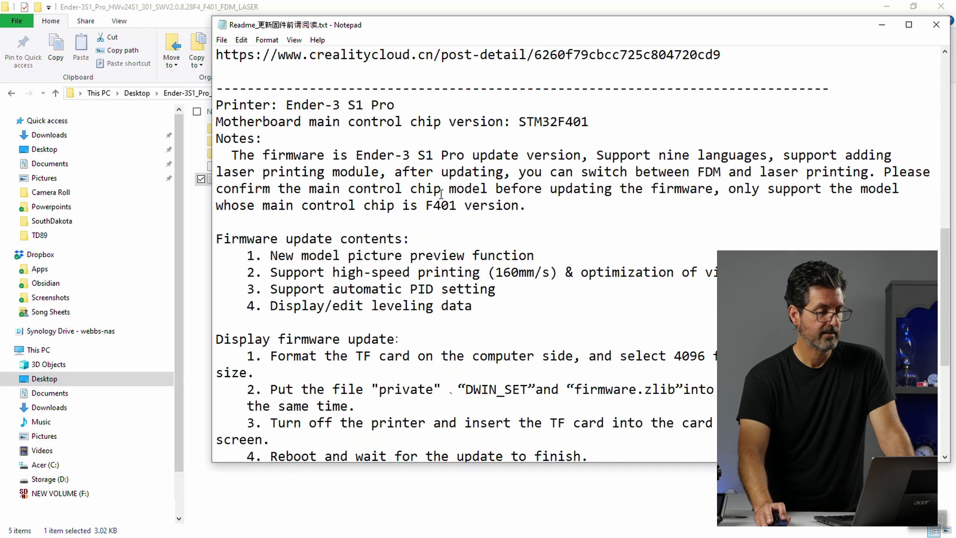
{"action": "left_click_drag", "start_coordinate": [264, 206], "coordinate": [528, 205]}
{"action": "left_click", "coordinate": [528, 206]}
{"action": "left_click_drag", "start_coordinate": [417, 206], "coordinate": [512, 206]}
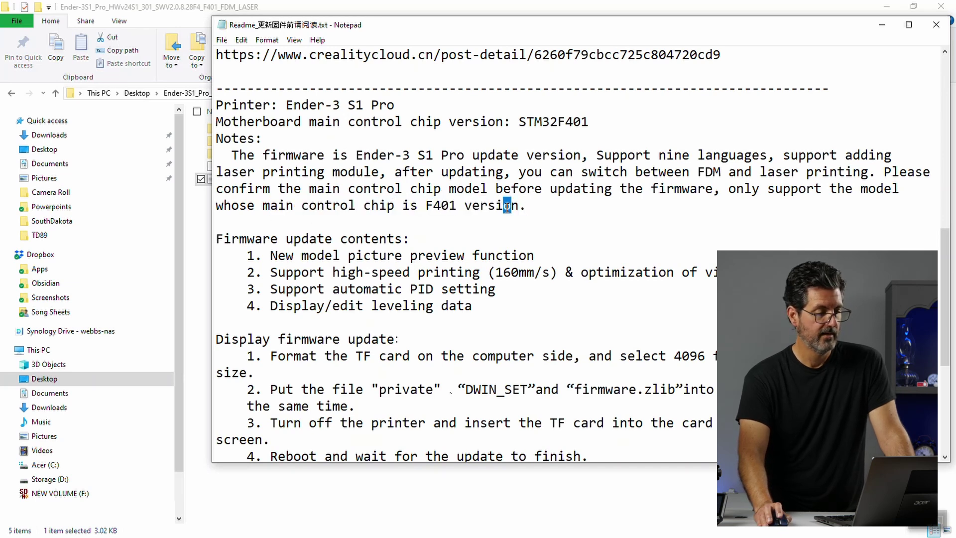
{"action": "scroll", "coordinate": [429, 253], "scroll_direction": "down", "scroll_amount": 2}
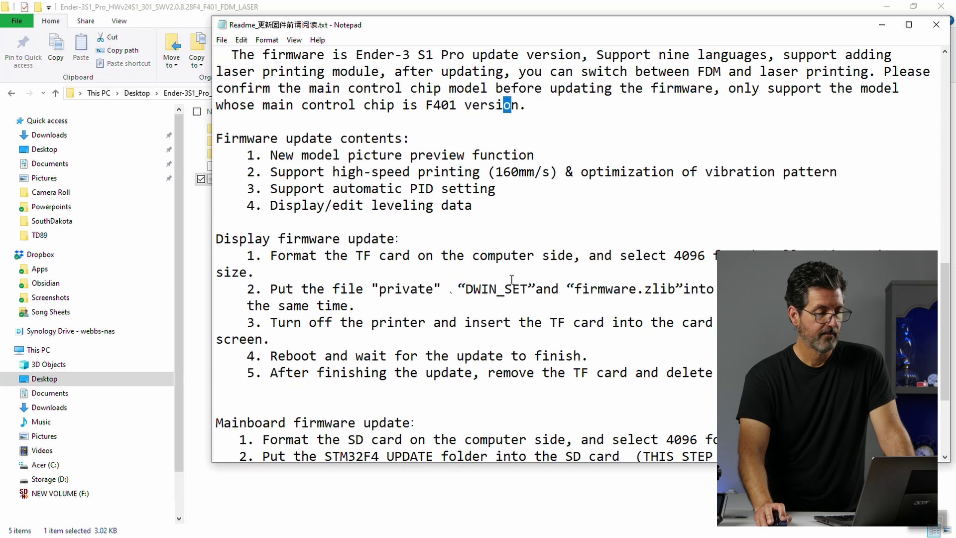
- Review the Display firmware update steps on TF card formatting and files to copy, then close Notepad
{"action": "left_click_drag", "start_coordinate": [402, 233], "coordinate": [216, 239]}
{"action": "left_click_drag", "start_coordinate": [272, 255], "coordinate": [722, 256]}
{"action": "left_click", "coordinate": [642, 255]}
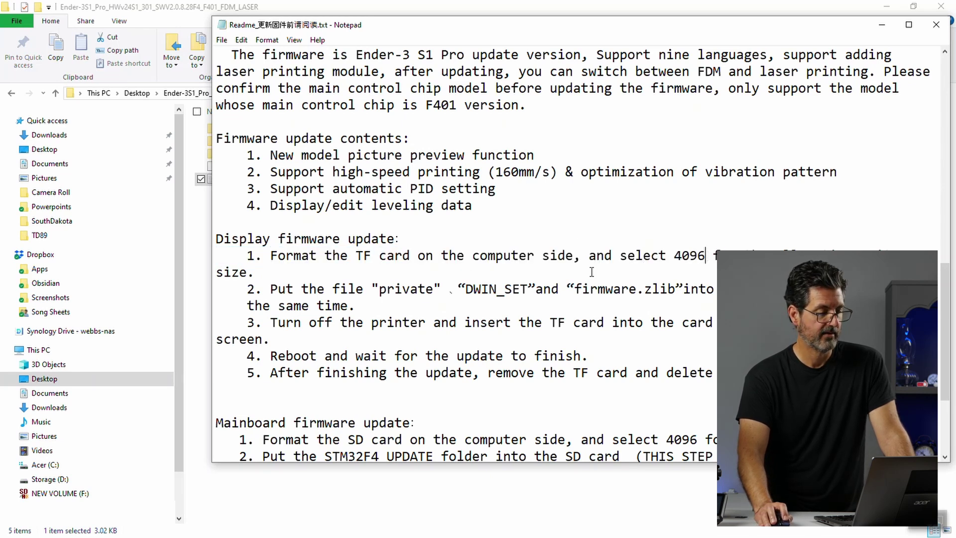
{"action": "left_click_drag", "start_coordinate": [276, 290], "coordinate": [560, 282]}
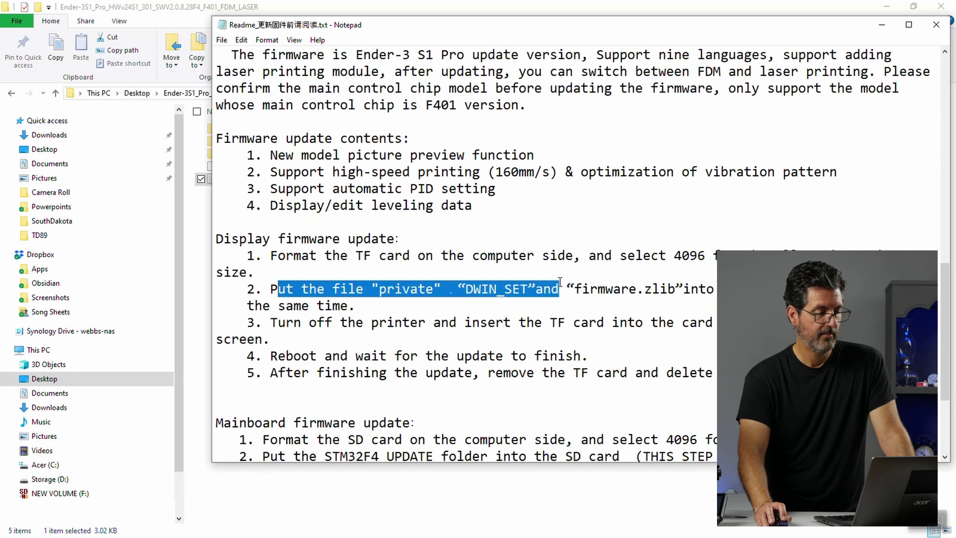
{"action": "left_click", "coordinate": [508, 337]}
{"action": "scroll", "coordinate": [404, 406], "scroll_direction": "down", "scroll_amount": 2}
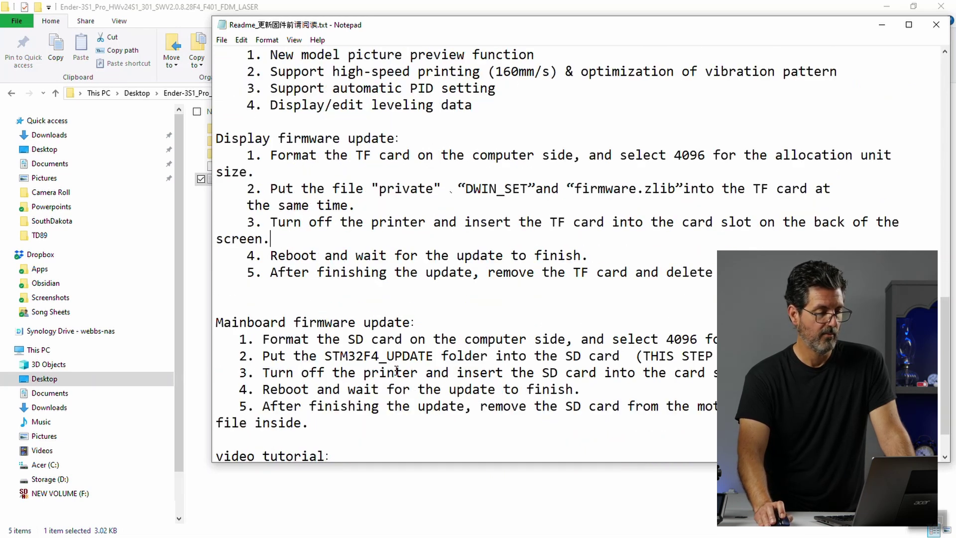
{"action": "scroll", "coordinate": [511, 379], "scroll_direction": "up", "scroll_amount": 2}
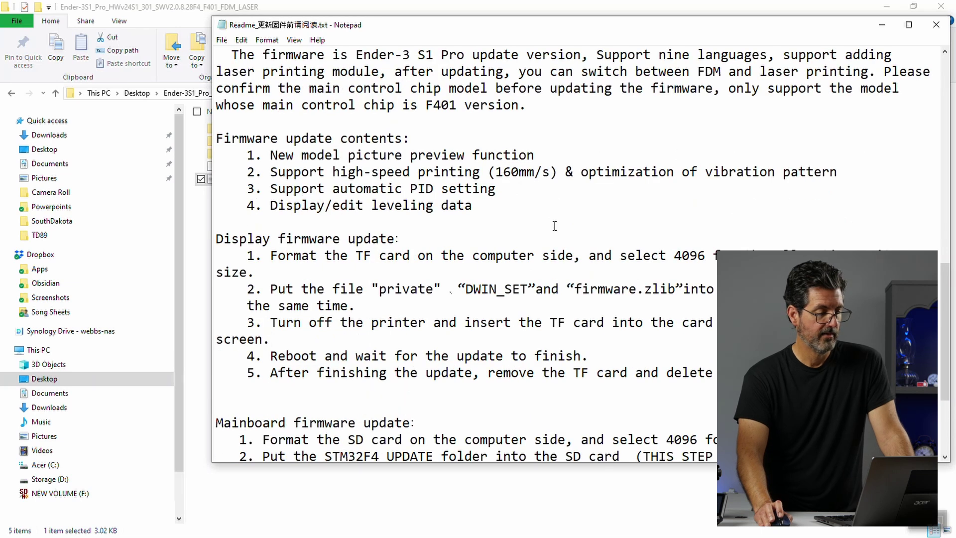
{"action": "scroll", "coordinate": [348, 375], "scroll_direction": "down", "scroll_amount": 1}
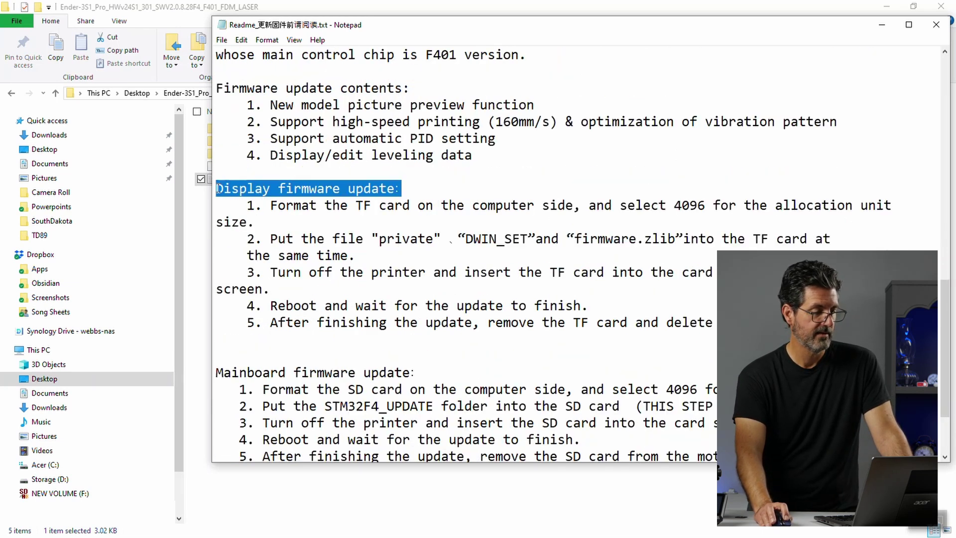
{"action": "left_click", "coordinate": [511, 366]}
{"action": "scroll", "coordinate": [511, 366], "scroll_direction": "up", "scroll_amount": 3}
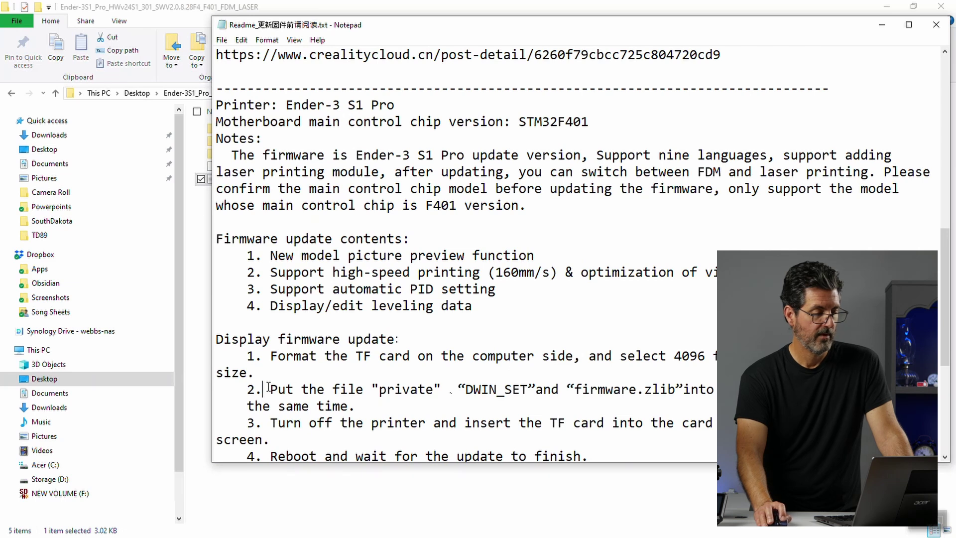
{"action": "left_click", "coordinate": [471, 391]}
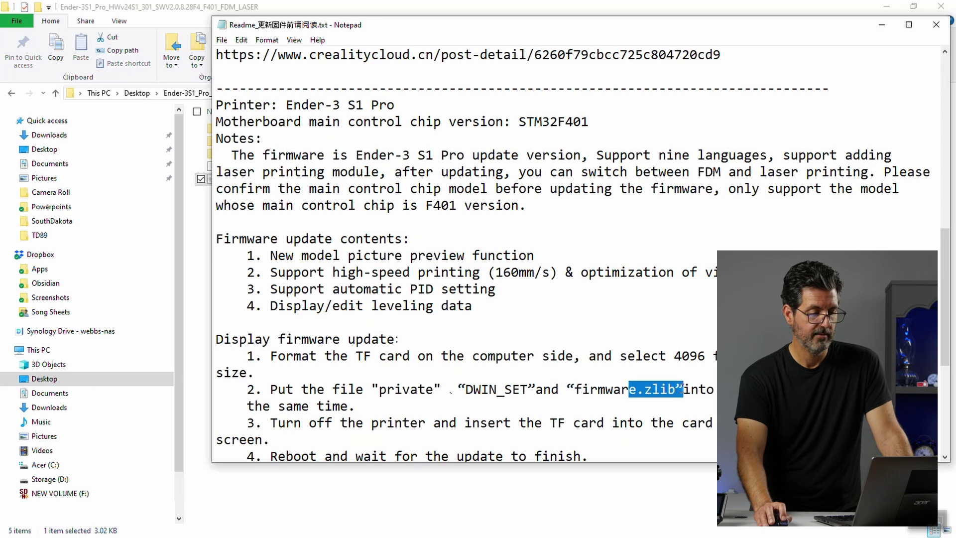
{"action": "left_click", "coordinate": [939, 25]}
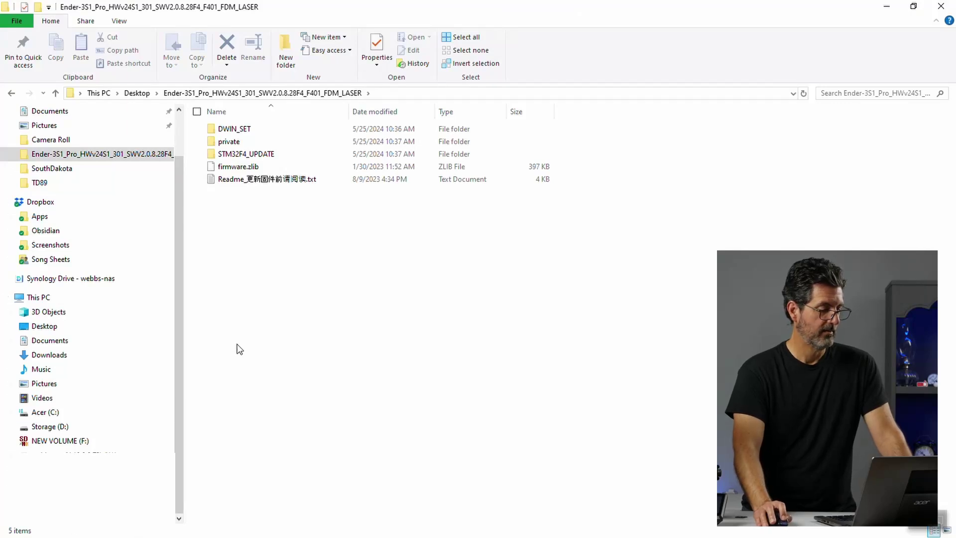
- Open NEW VOLUME (F:) in a new window and snap it beside the firmware folder
{"action": "right_click", "coordinate": [59, 442]}
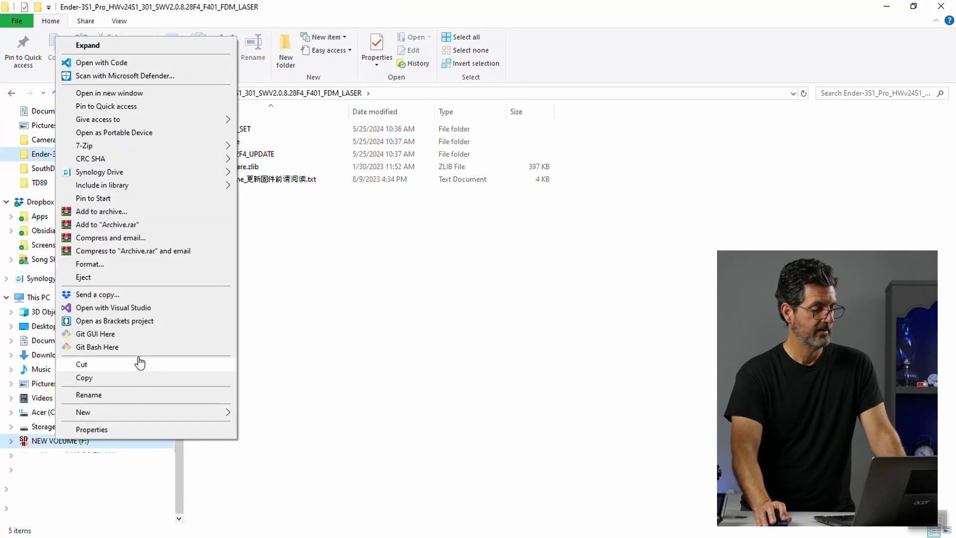
{"action": "left_click", "coordinate": [125, 93]}
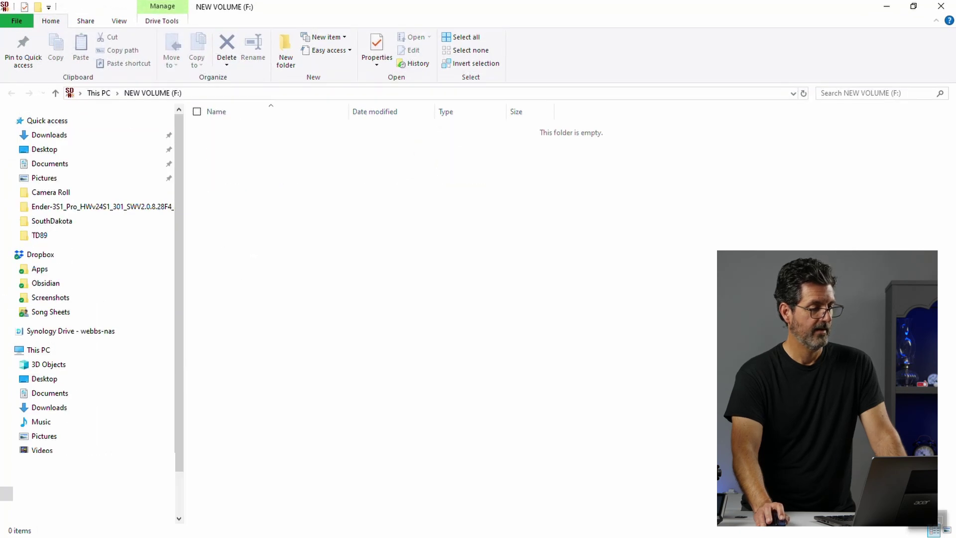
{"action": "left_click_drag", "start_coordinate": [307, 11], "coordinate": [952, 288]}
{"action": "left_click", "coordinate": [244, 270]}
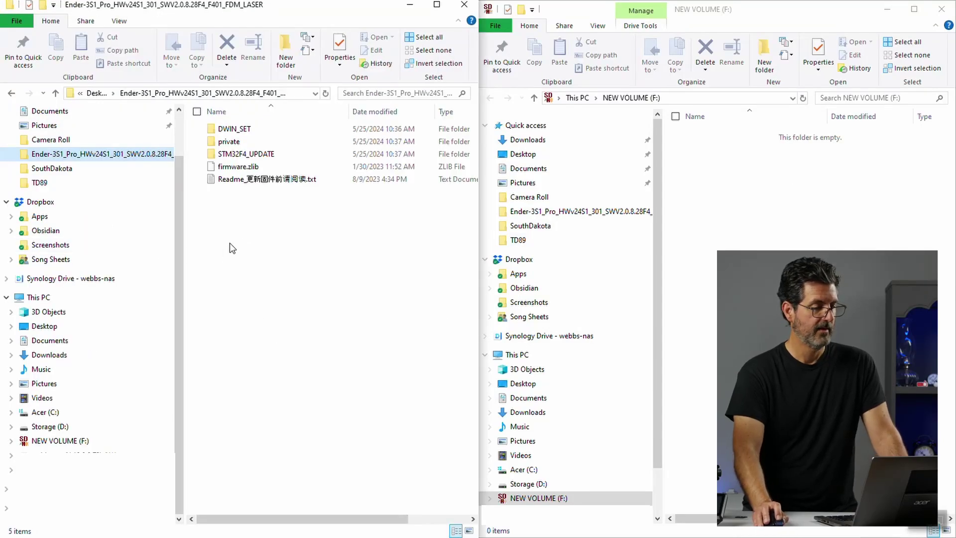
- Select DWIN_SET, private and firmware.zlib and drag them onto NEW VOLUME (F:)
{"action": "left_click", "coordinate": [549, 500]}
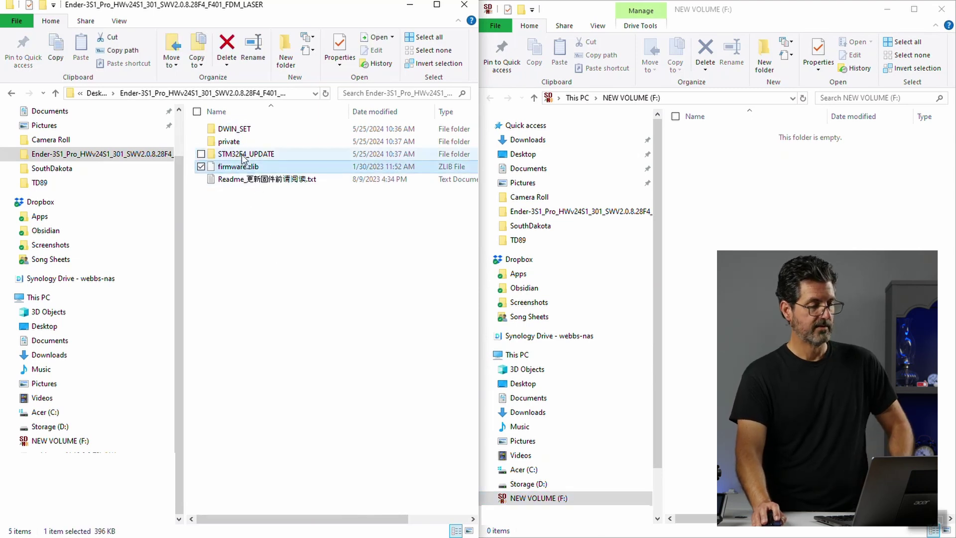
{"action": "left_click", "coordinate": [230, 142], "text": "ctrl"}
{"action": "left_click", "coordinate": [236, 129], "text": "ctrl"}
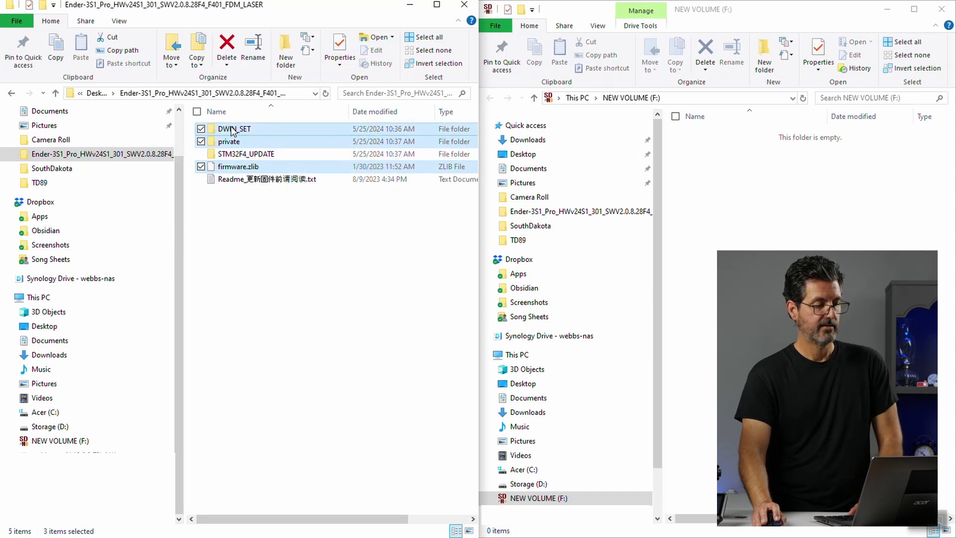
{"action": "left_click_drag", "start_coordinate": [232, 130], "coordinate": [308, 141]}
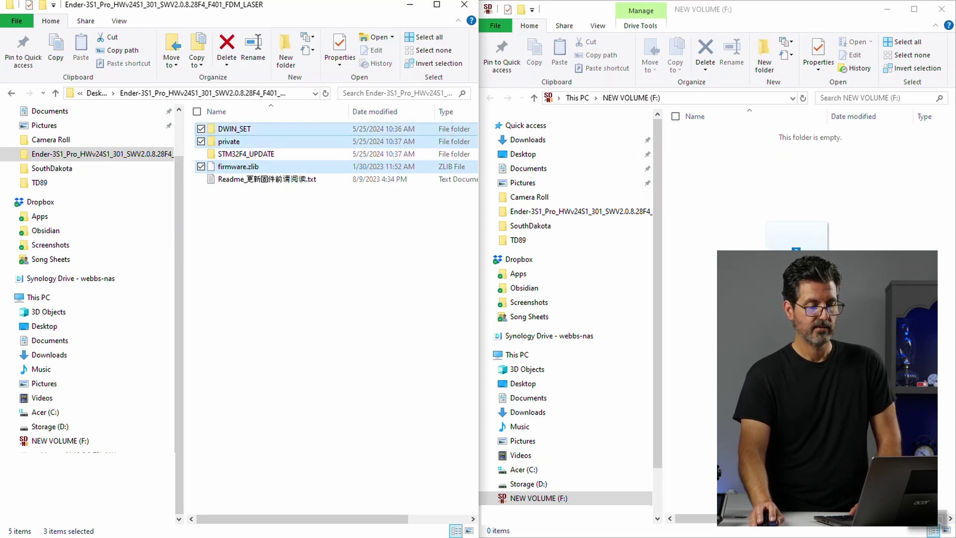
{"action": "left_click_drag", "start_coordinate": [797, 246], "coordinate": [796, 247]}
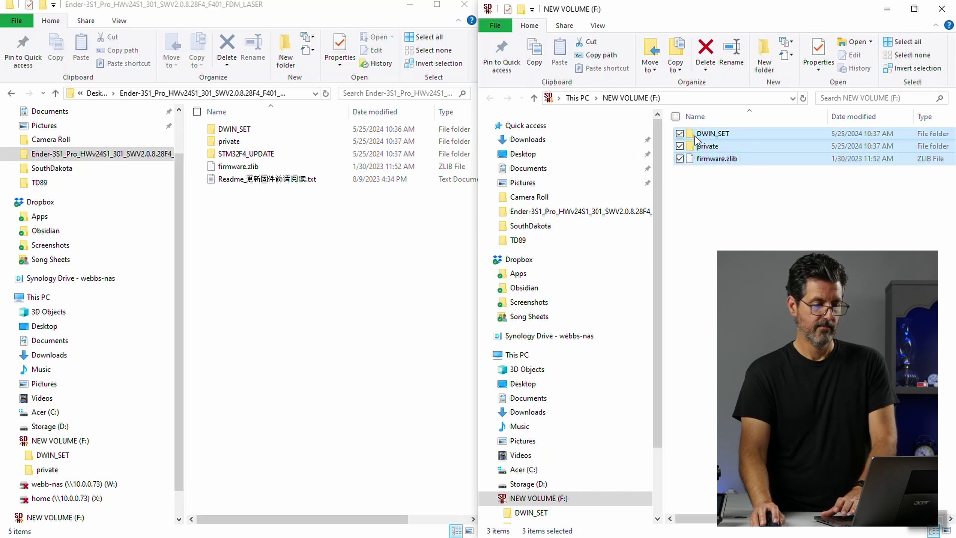
- Permanently delete the three display files from F:, then copy the STM32F4_UPDATE folder onto it
{"action": "key", "text": "shift+Delete"}
{"action": "left_click", "coordinate": [523, 285]}
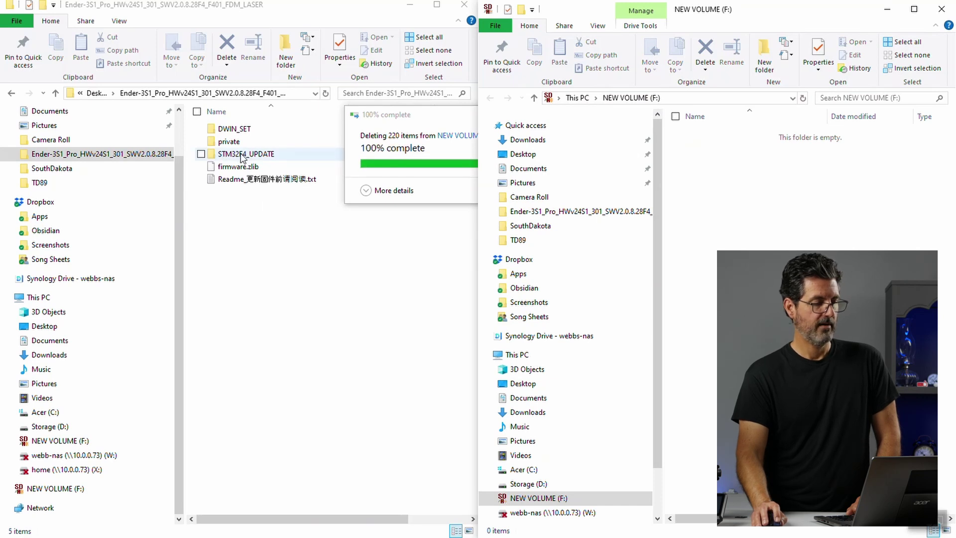
{"action": "left_click_drag", "start_coordinate": [249, 156], "coordinate": [794, 242]}
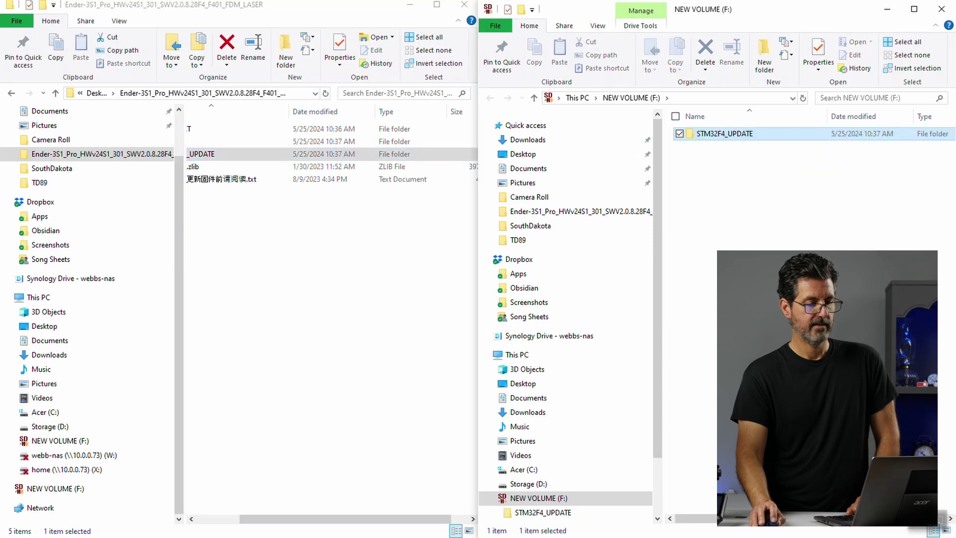